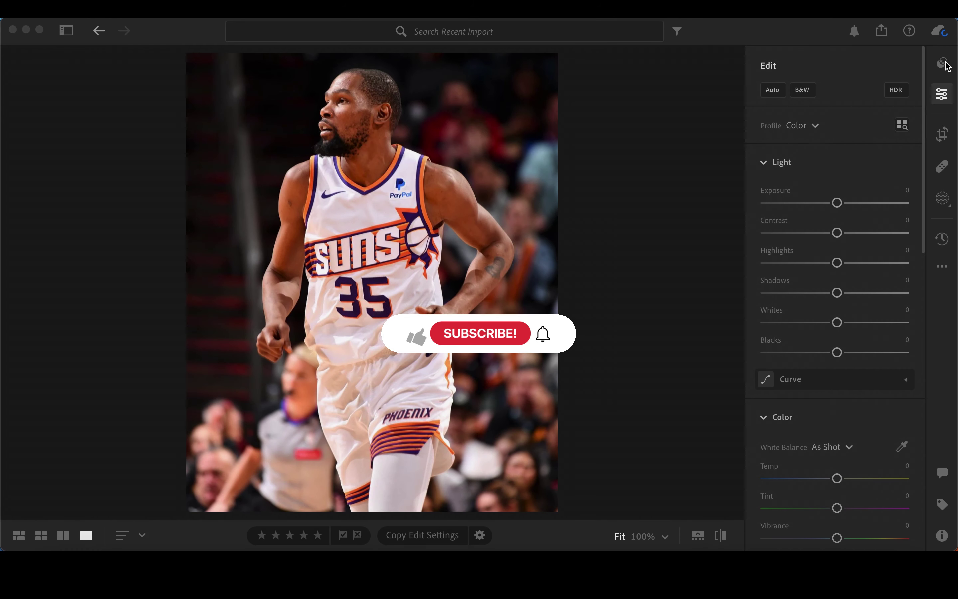
Apply the first Recommended preset, giving Exposure +0.18 and Contrast +5.
left_click(944, 63)
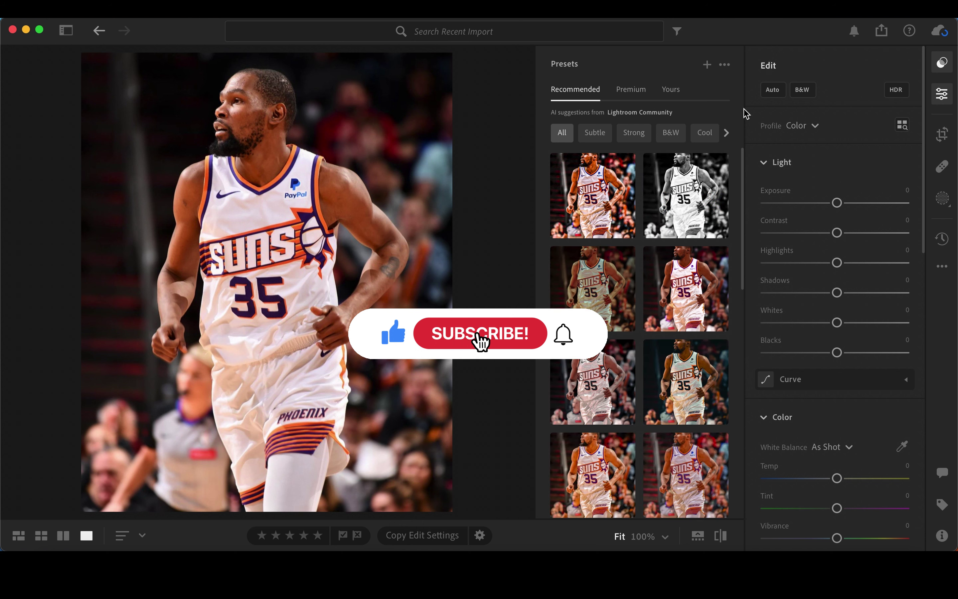
left_click(612, 180)
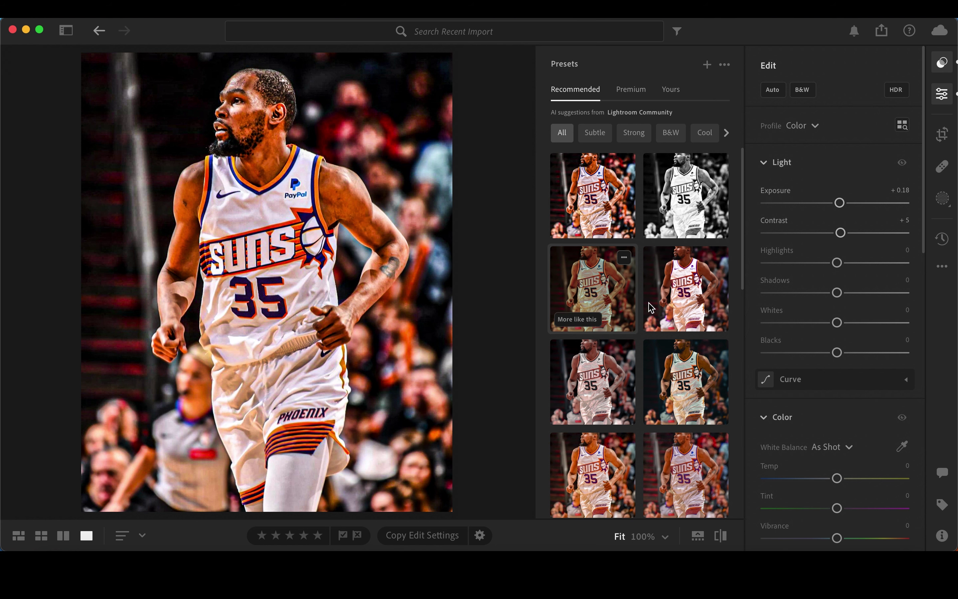
scroll(660, 338, "down", 5)
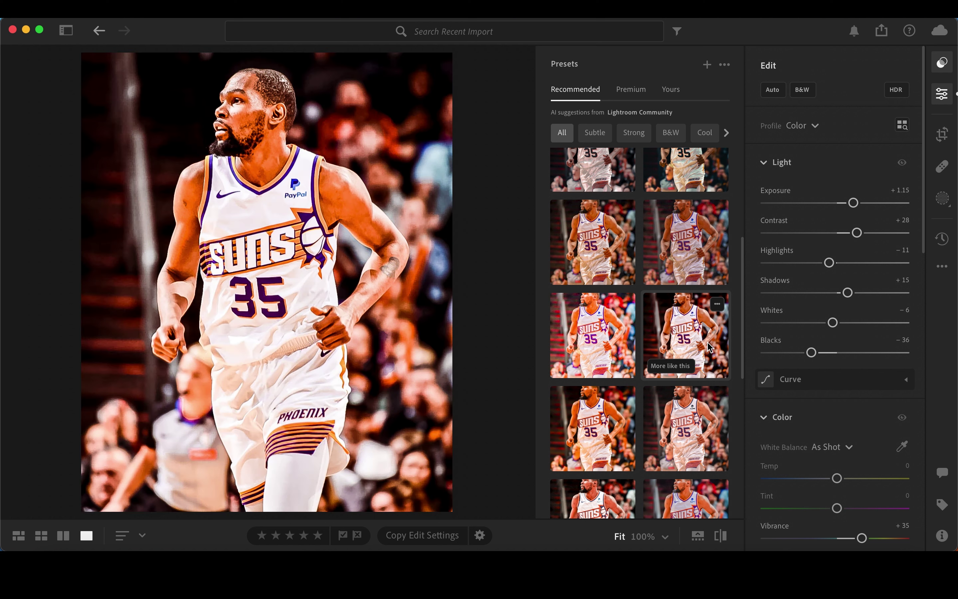
scroll(708, 348, "down", 4)
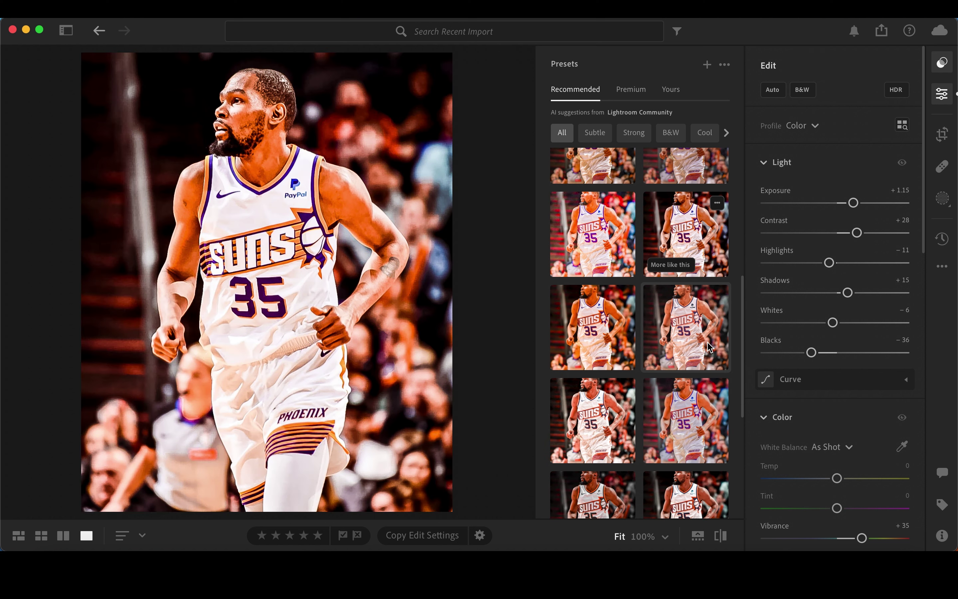
scroll(708, 348, "down", 1)
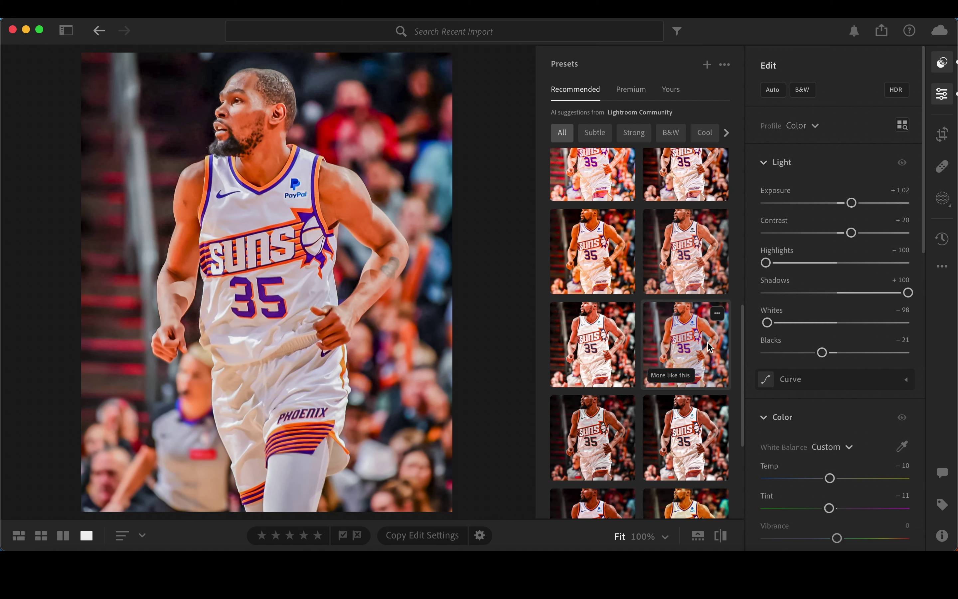
scroll(617, 339, "down", 3)
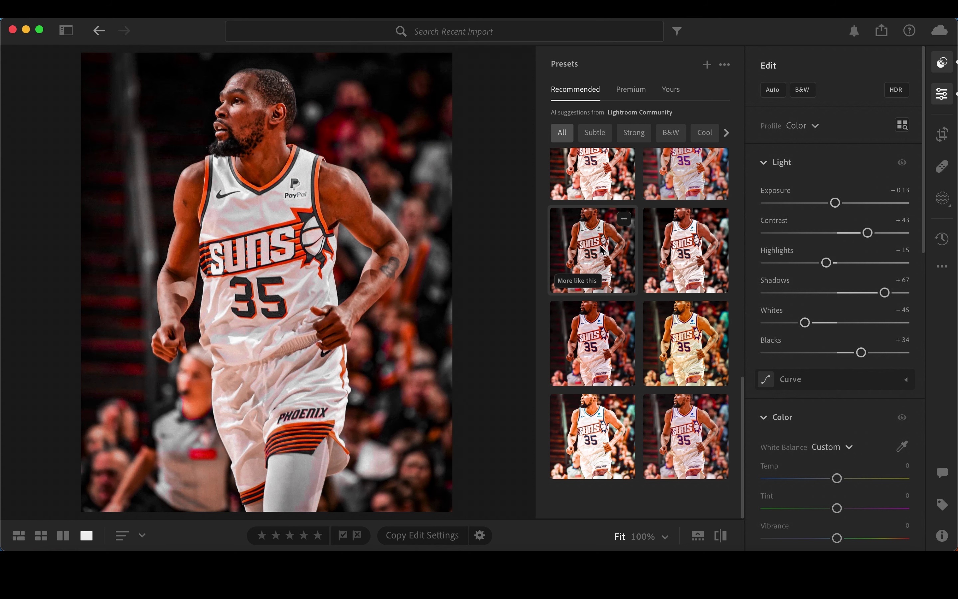
scroll(602, 249, "up", 5)
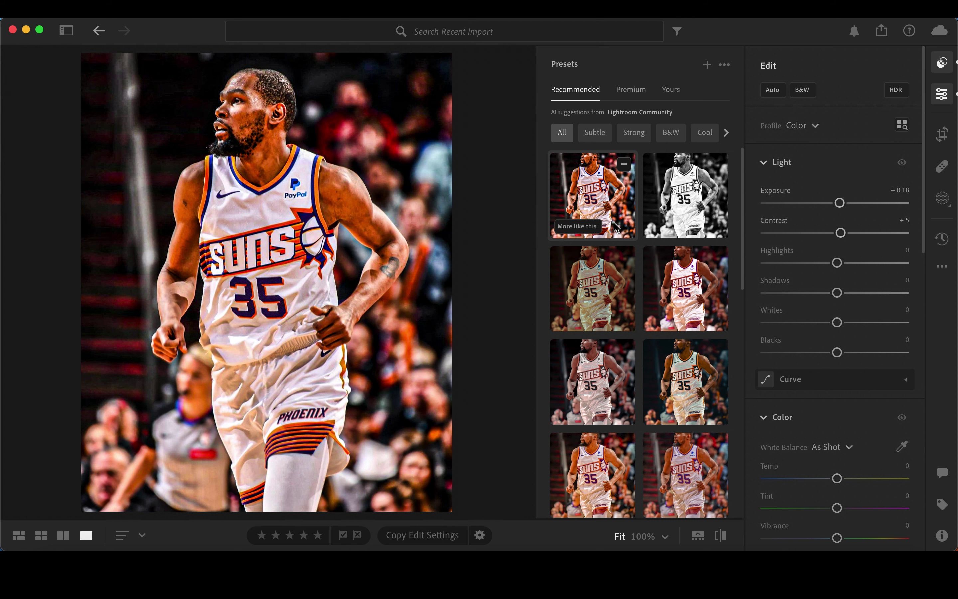
left_click(598, 202)
Reduce the preset Amount to about 92 and bring the photo into Photoshop.
left_click_drag(641, 274, 635, 274)
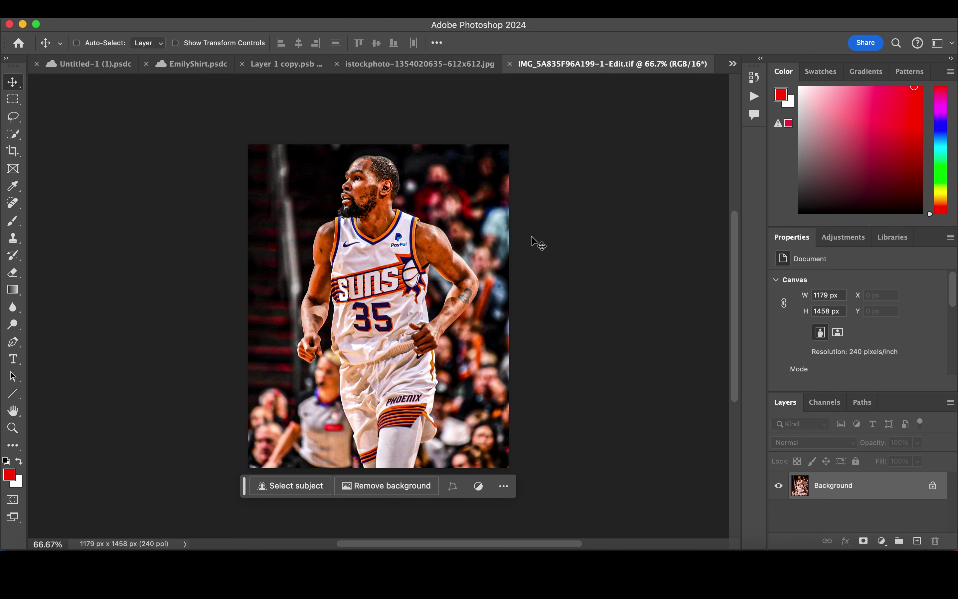
scroll(532, 238, "up", 3)
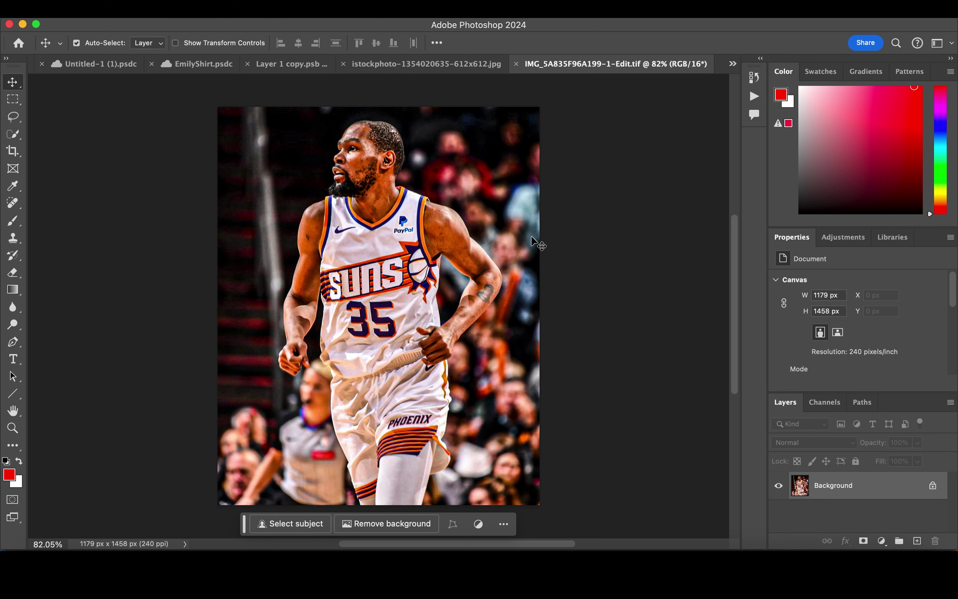
Duplicate the photo layer and mask it to the automatically selected player.
key("super+j")
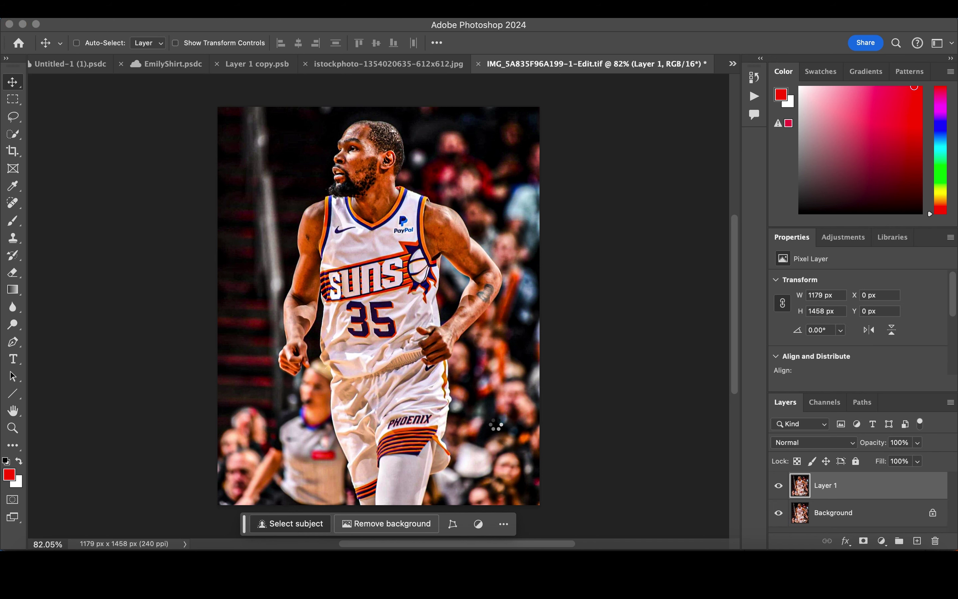
left_click(863, 541)
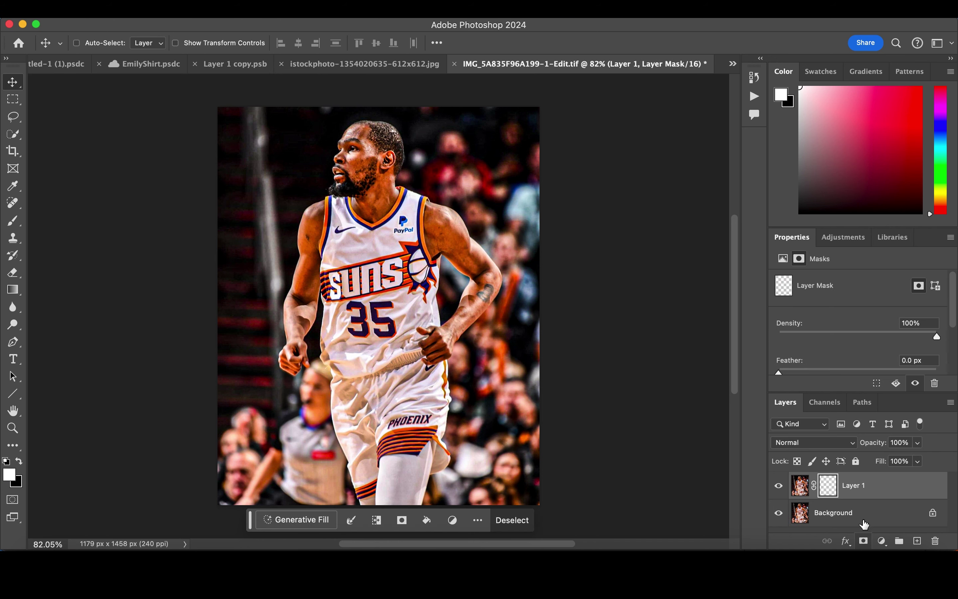
left_click(865, 522)
Add a colorized Hue/Saturation layer tinting the background saturated orange at Saturation 100.
left_click(879, 540)
left_click(889, 469)
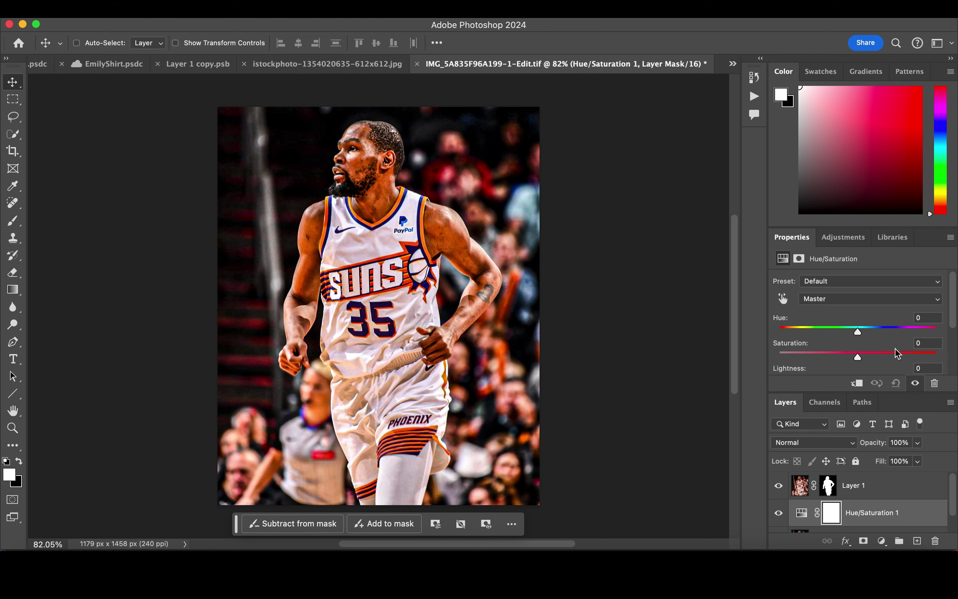
left_click(844, 355)
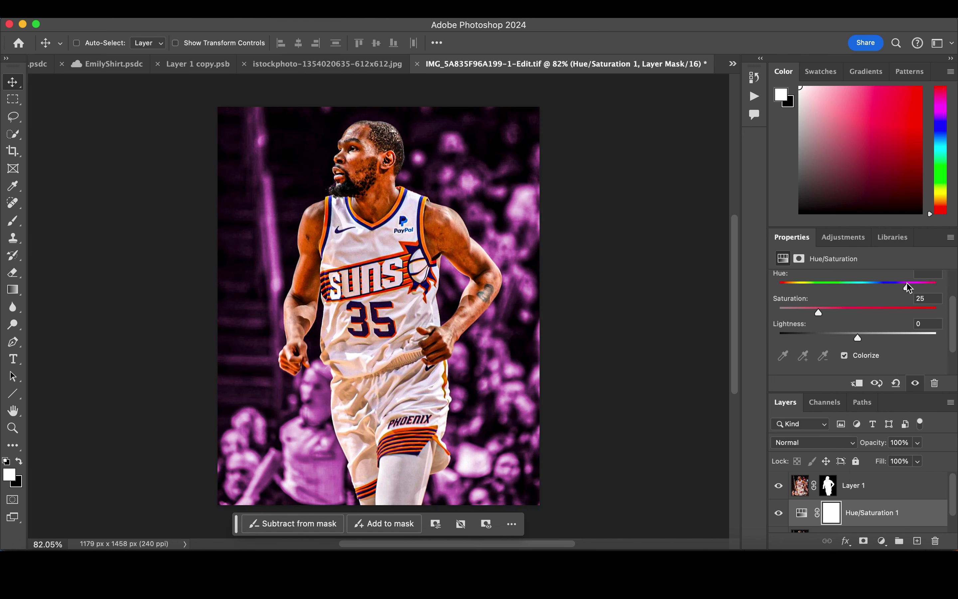
mouse_move(904, 291)
left_mouse_down()
mouse_move(902, 312)
mouse_move(939, 312)
mouse_move(796, 290)
left_mouse_up()
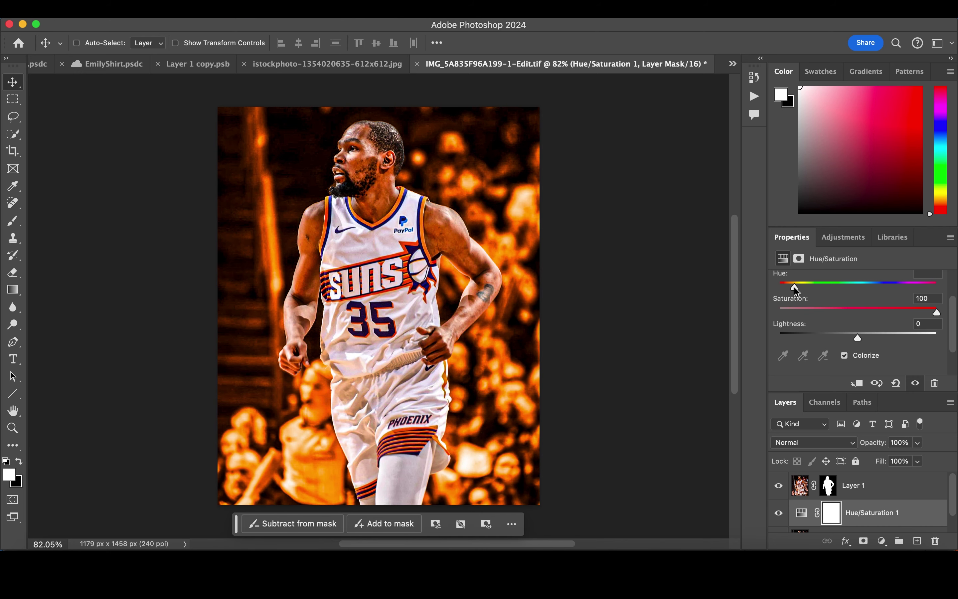
scroll(836, 507, "down", 1)
left_click(854, 519)
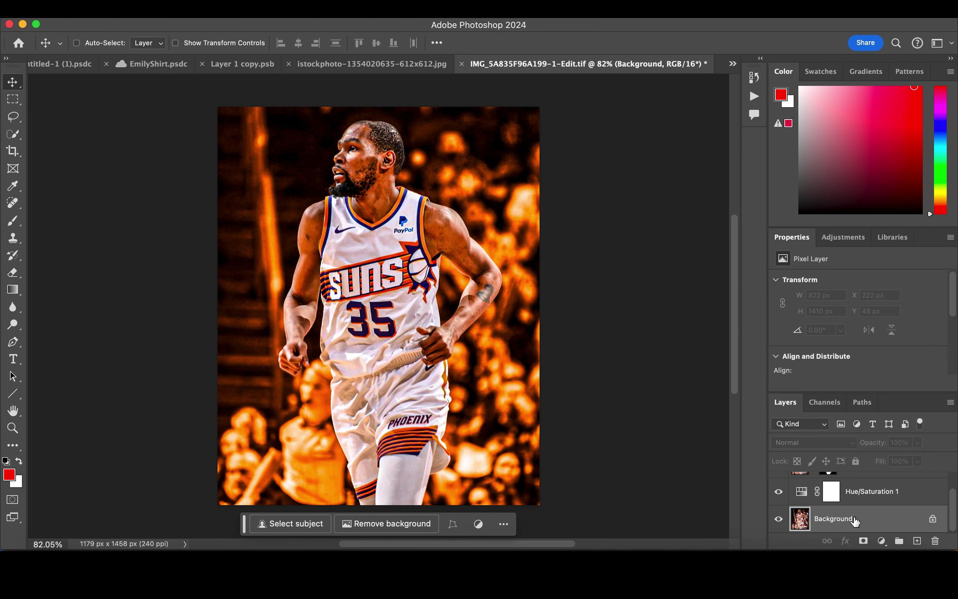
Streak the Background copy horizontally with a Motion Blur of about 43 px.
left_click(319, 9)
mouse_move(338, 222)
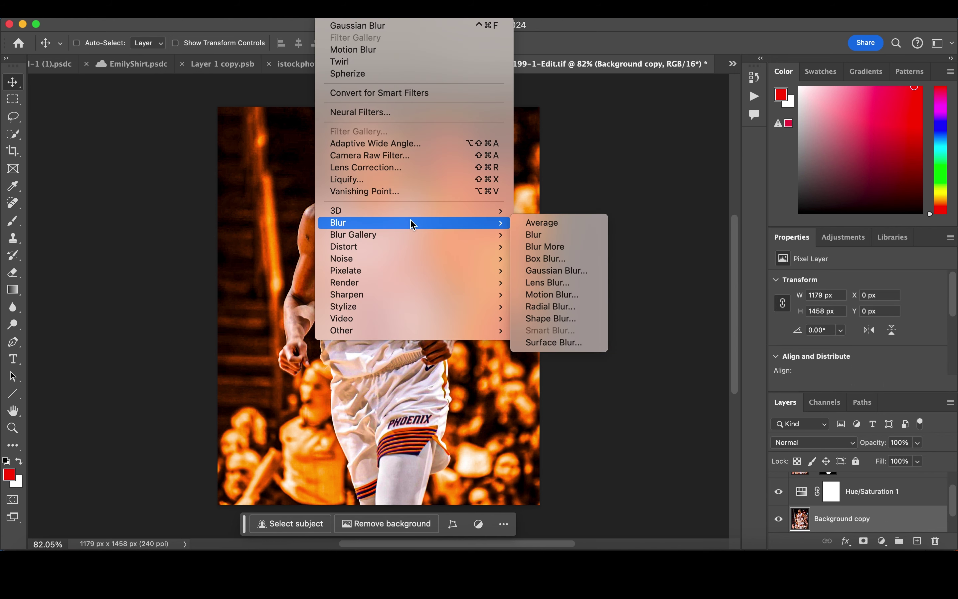
left_click(575, 304)
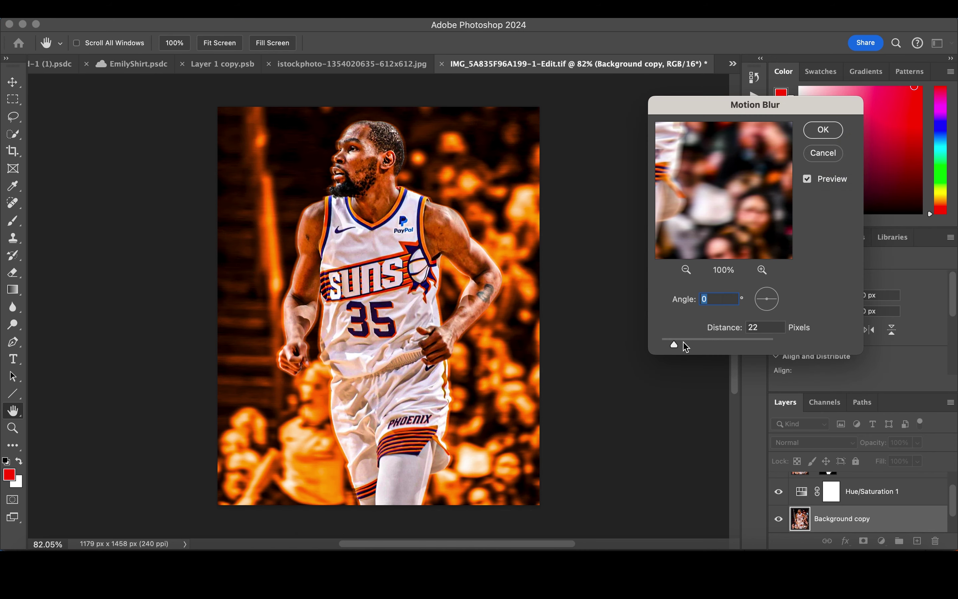
left_click_drag(686, 347, 684, 348)
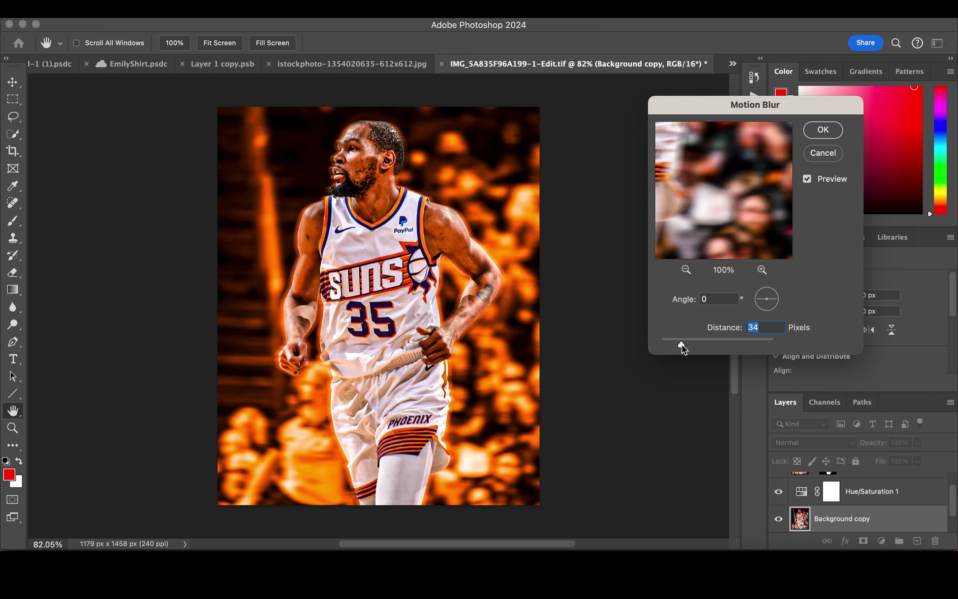
left_click_drag(684, 349, 686, 348)
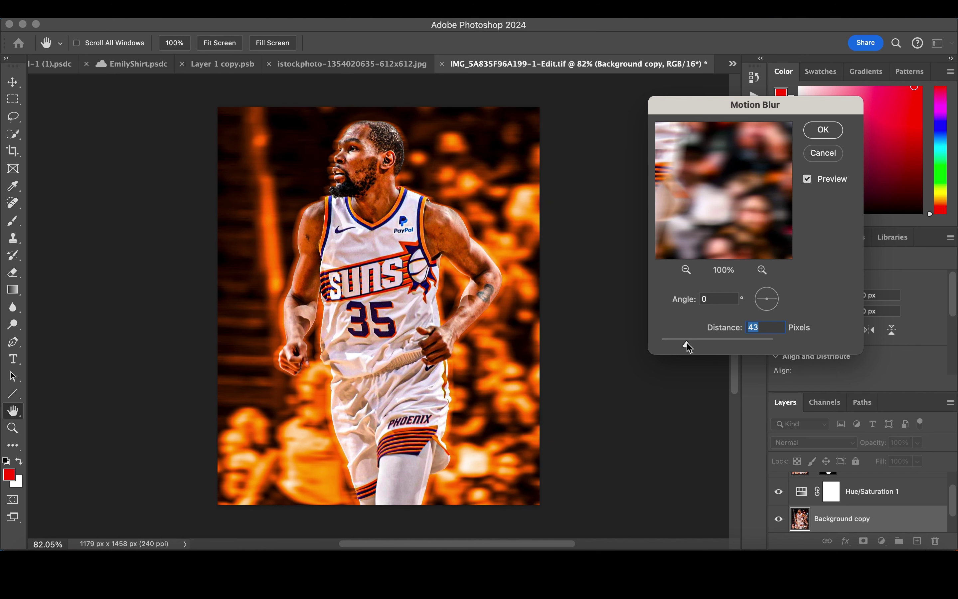
left_click(816, 133)
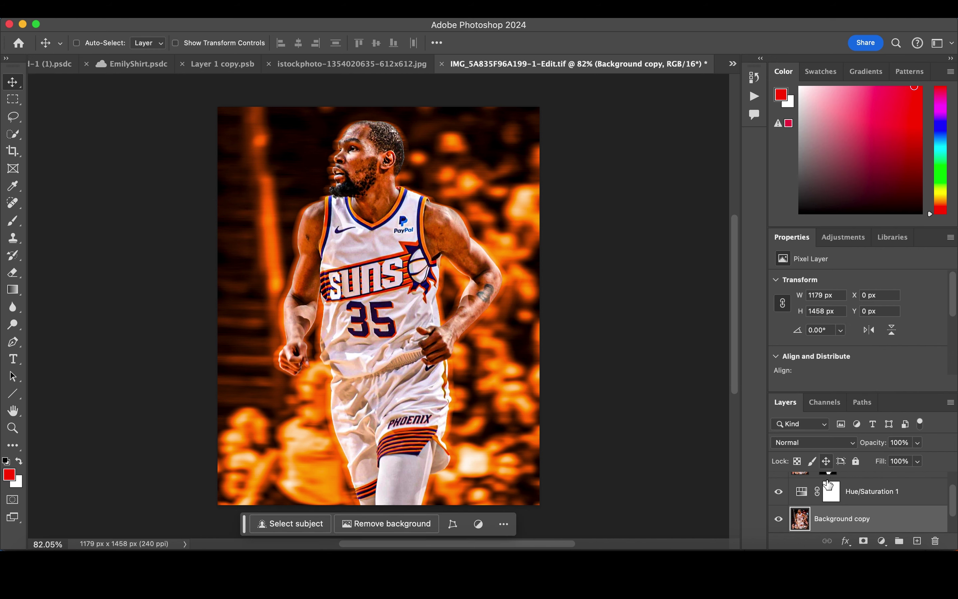
Add a white Outer Glow to the masked player layer.
scroll(850, 499, "up", 2)
scroll(850, 503, "down", 2)
scroll(850, 505, "up", 2)
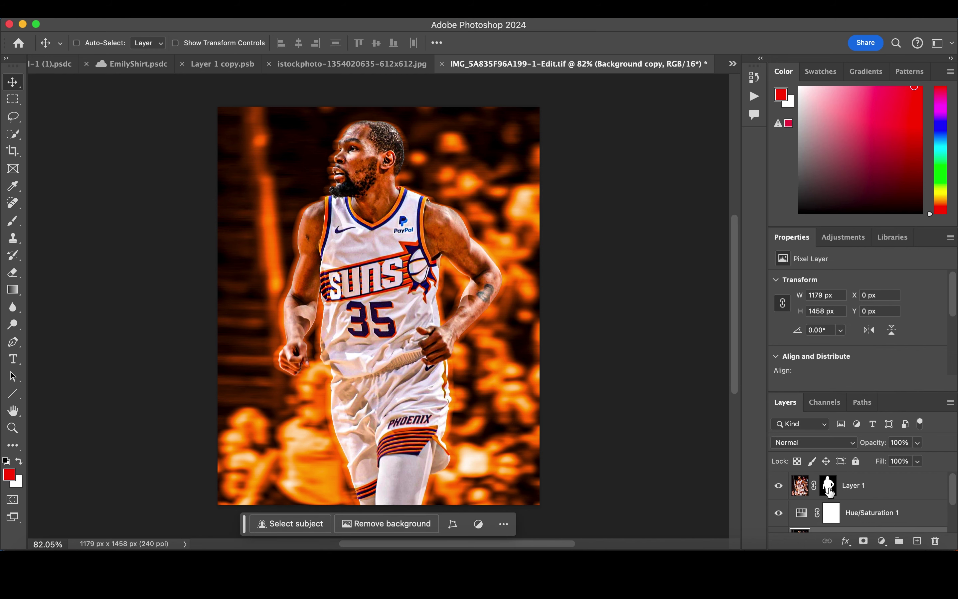
left_click(829, 485)
left_click(846, 541)
left_click(874, 528)
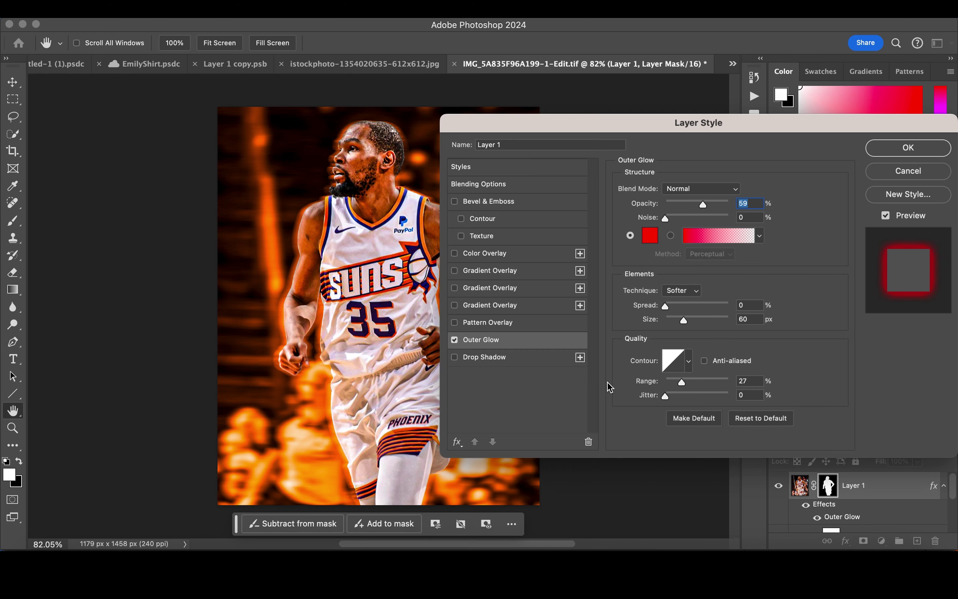
left_click(649, 236)
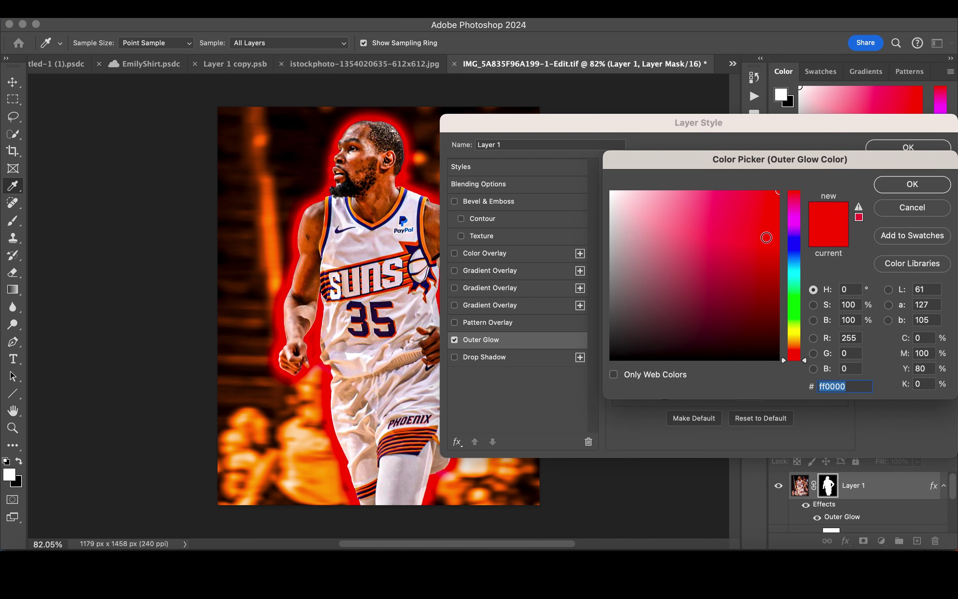
left_click_drag(673, 222, 554, 147)
left_click(911, 184)
Set the outer glow to Overlay blending with 73 px size and lowered opacity.
left_click(721, 190)
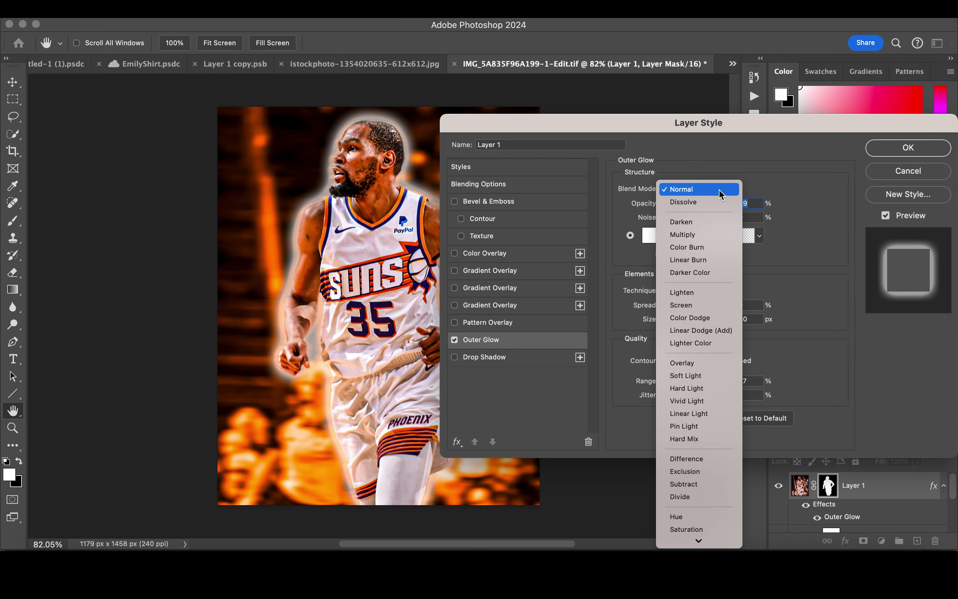
left_click(697, 364)
left_click_drag(687, 323, 702, 320)
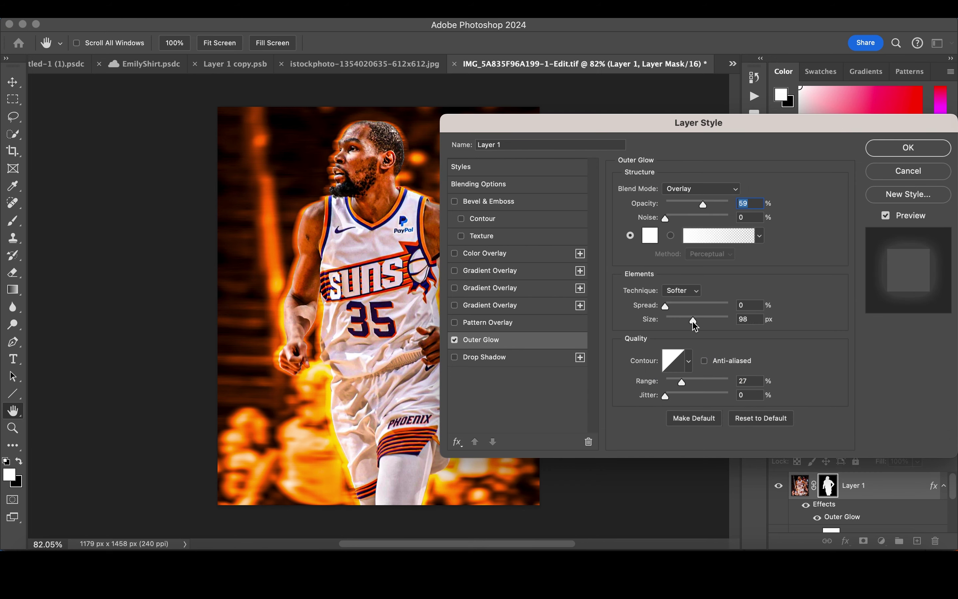
left_click_drag(704, 206, 792, 210)
left_click_drag(702, 320, 688, 321)
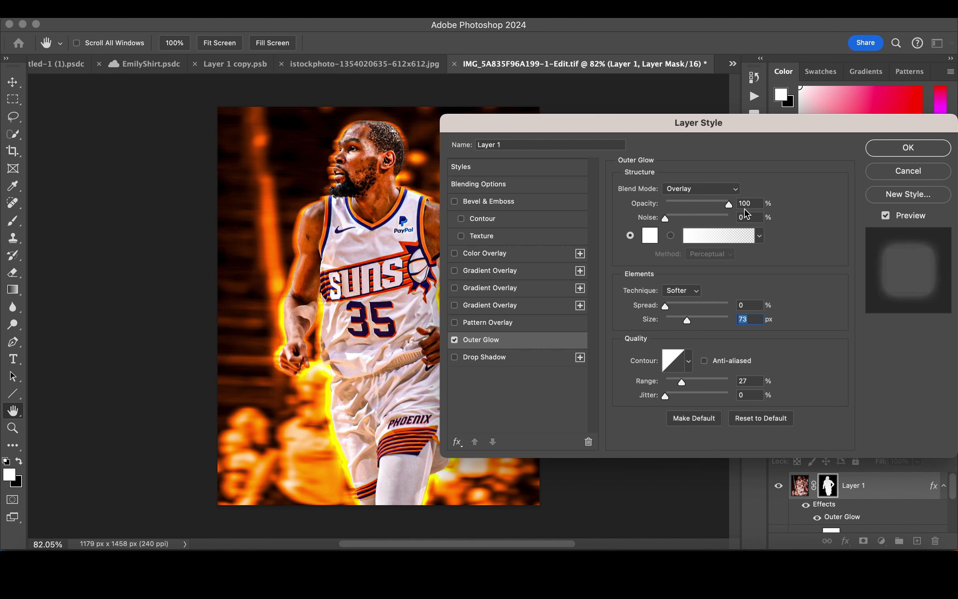
mouse_move(729, 205)
left_mouse_down()
mouse_move(687, 207)
mouse_move(710, 207)
left_mouse_up()
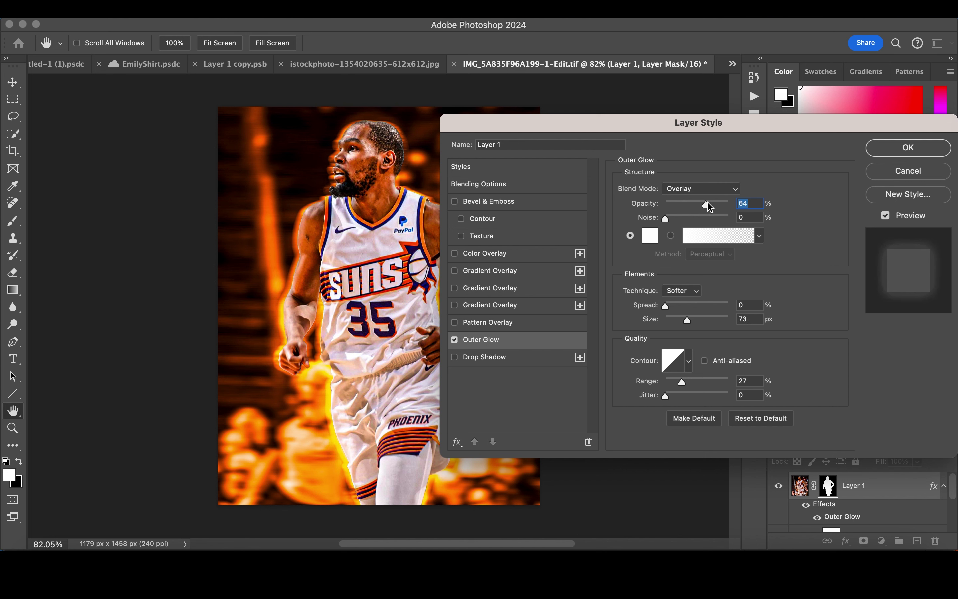
Add a Screen-mode Drop Shadow and rough in its distance, spread and size.
left_click(531, 358)
left_click(760, 191)
key("Return")
left_click(712, 191)
left_click(699, 308)
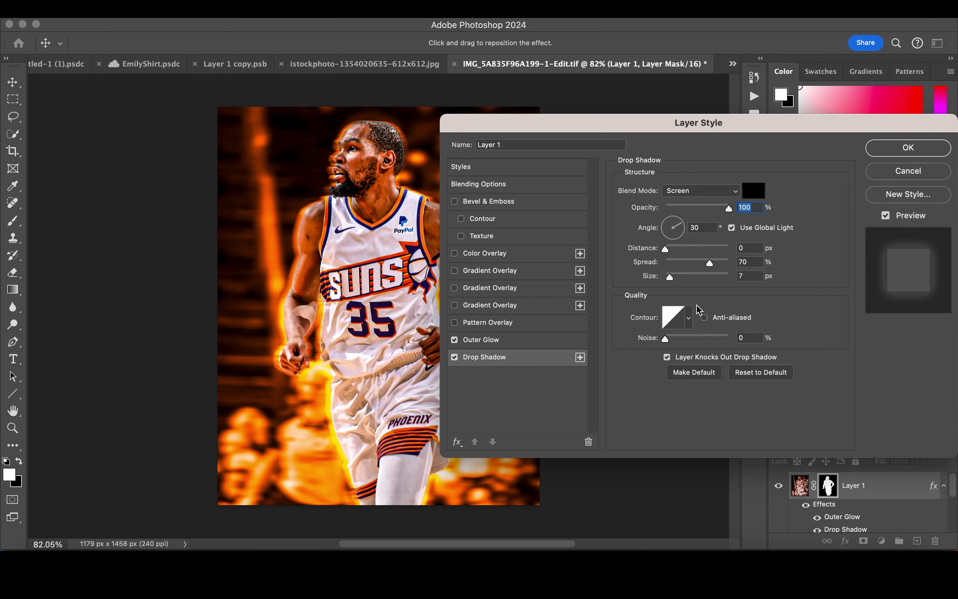
mouse_move(669, 249)
left_mouse_down()
mouse_move(691, 250)
mouse_move(708, 278)
left_mouse_up()
mouse_move(709, 284)
left_mouse_down()
mouse_move(680, 283)
mouse_move(744, 266)
left_mouse_up()
left_click(743, 262)
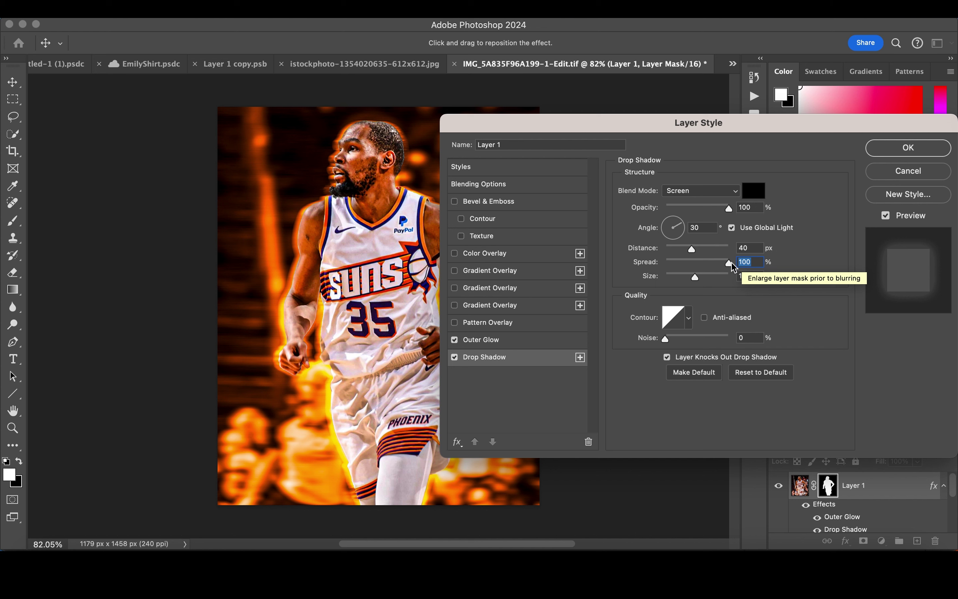
mouse_move(692, 249)
left_mouse_down()
mouse_move(726, 254)
mouse_move(658, 256)
mouse_move(688, 277)
left_mouse_up()
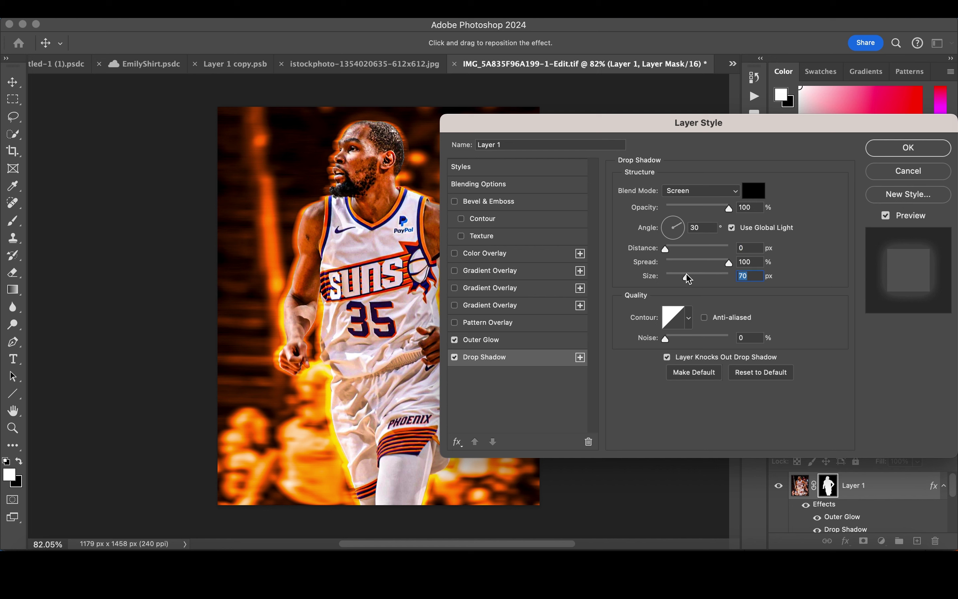
Try Overlay and Lighten blend modes for the shadow, settling on Screen.
left_click(689, 192)
left_click(690, 251)
left_click(706, 197)
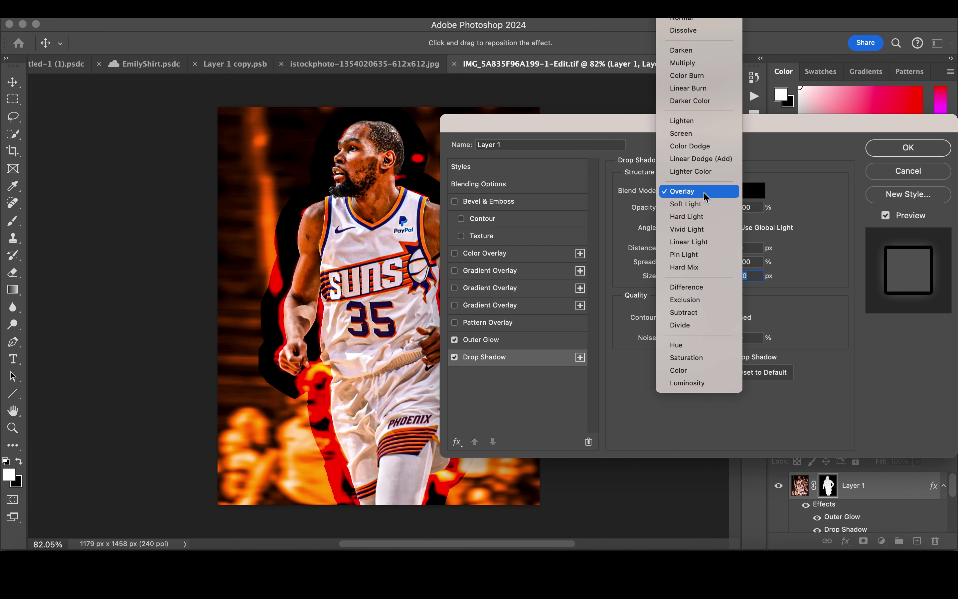
left_click(706, 121)
left_click(700, 192)
key("Escape")
left_click(700, 192)
left_click(698, 261)
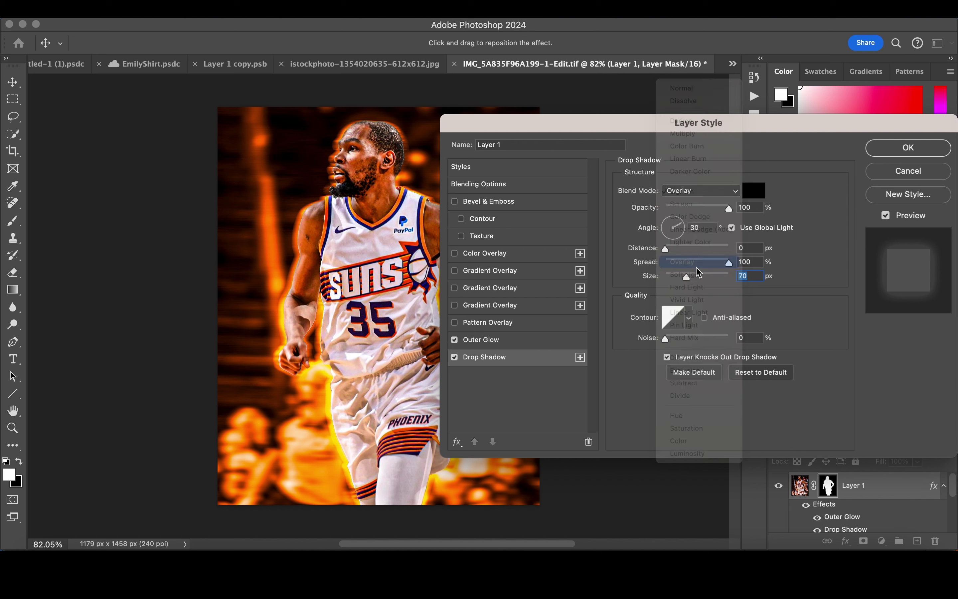
left_click(700, 191)
left_click(697, 133)
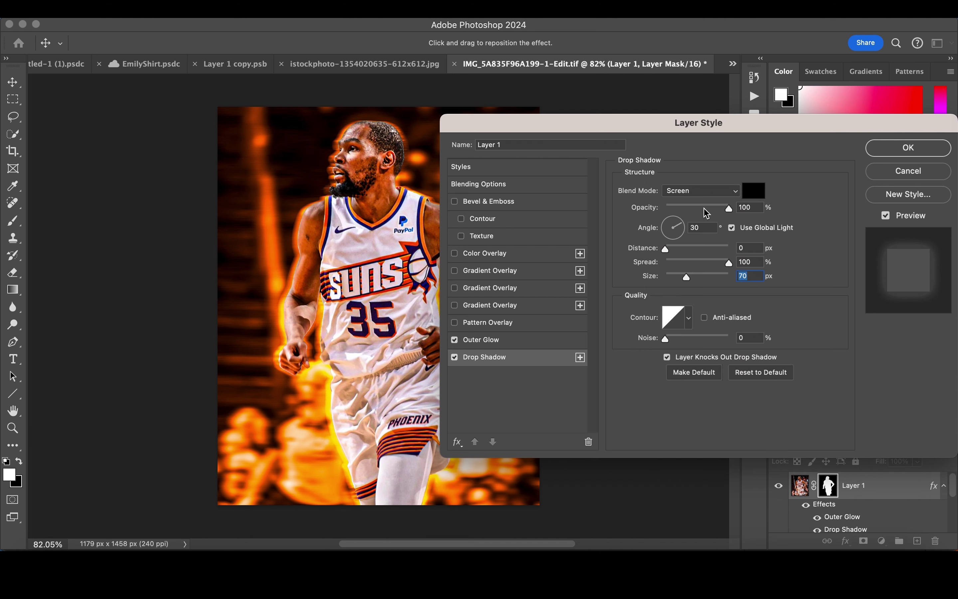
Finish the shadow at 100% opacity, 0 px distance, 31% spread and 144 px size.
left_click_drag(731, 213, 747, 212)
mouse_move(729, 265)
left_mouse_down()
mouse_move(684, 262)
mouse_move(707, 277)
left_mouse_up()
left_click(687, 276)
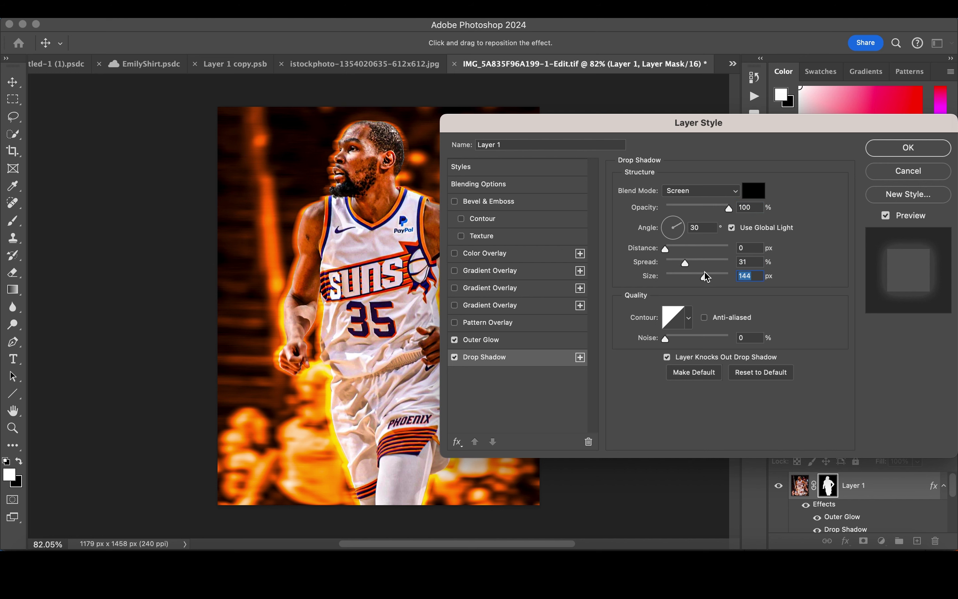
left_click(887, 149)
mouse_move(858, 500)
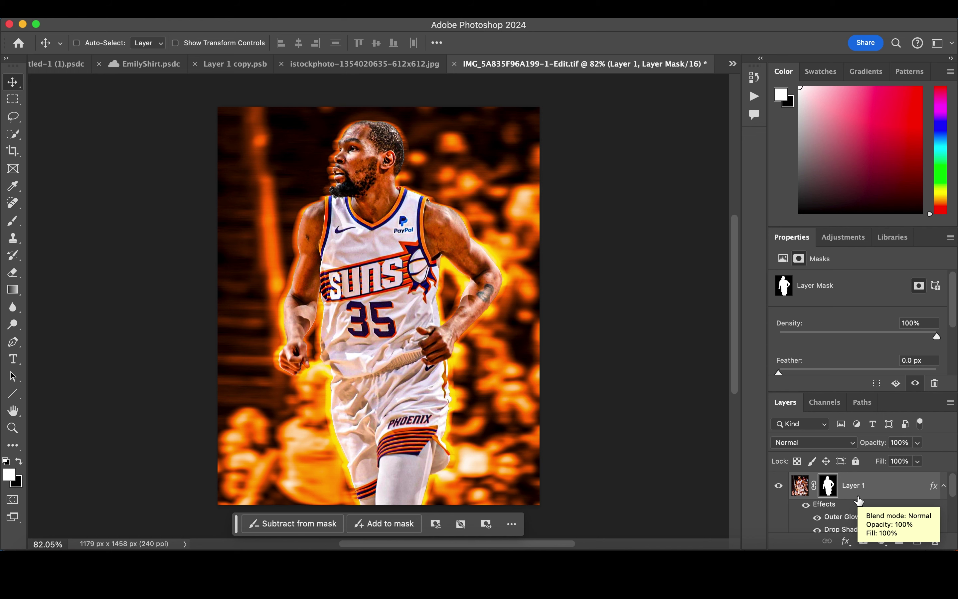
Review the player layer, its mask and Hue/Saturation 1 in the Layers panel.
scroll(837, 495, "down", 2)
scroll(836, 495, "up", 2)
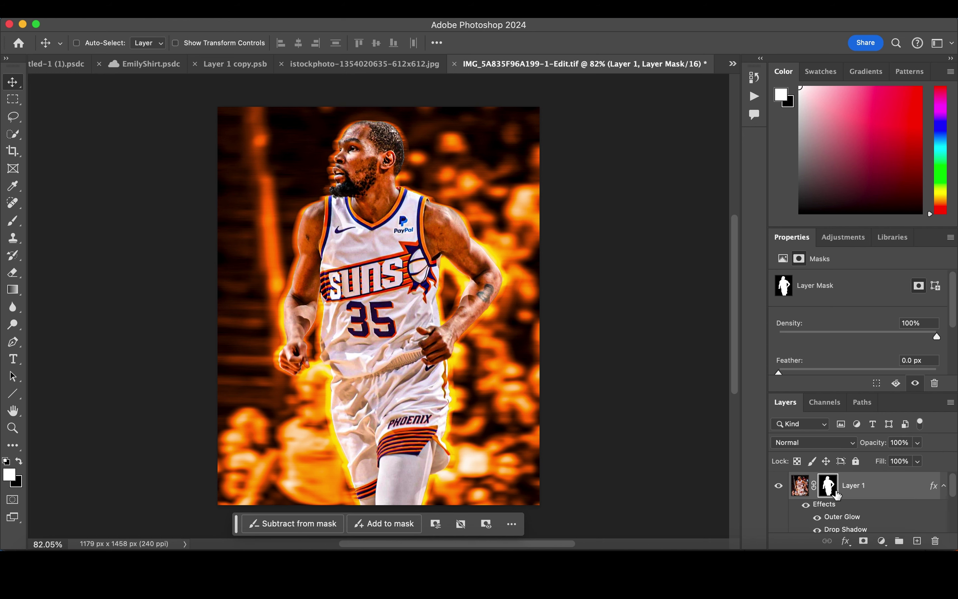
scroll(872, 503, "down", 2)
left_click(875, 488)
scroll(875, 488, "up", 2)
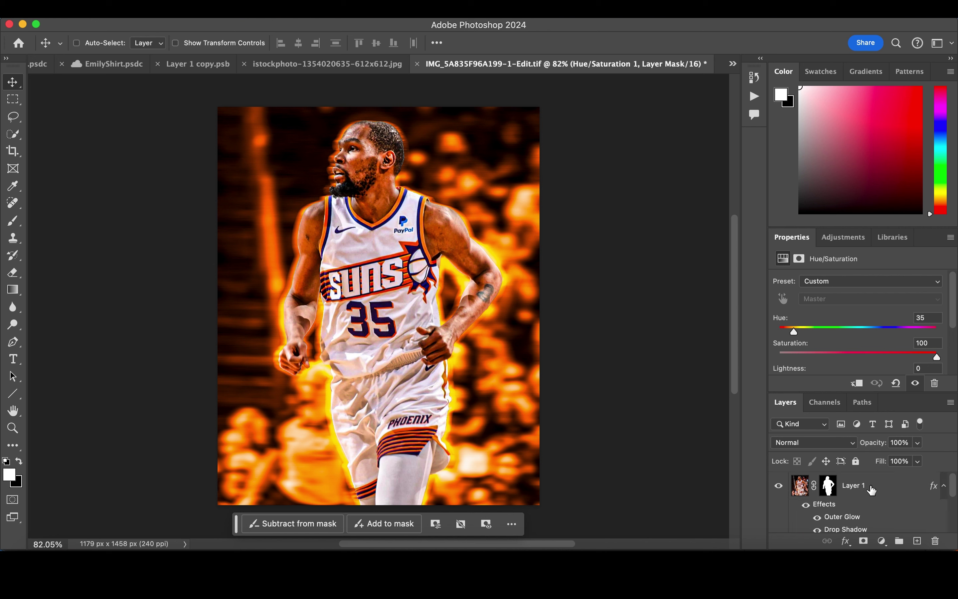
left_click(859, 487)
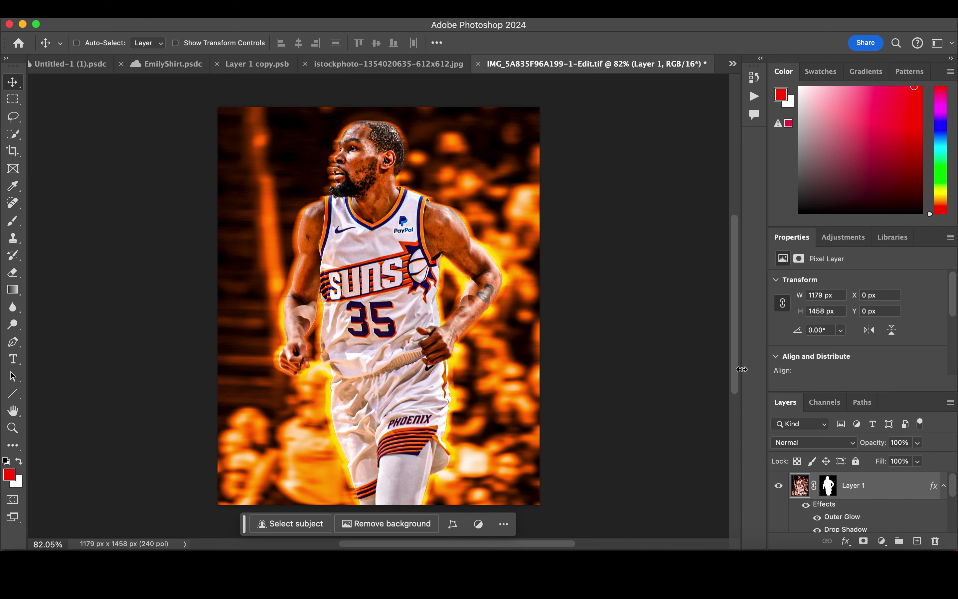
left_click(829, 488)
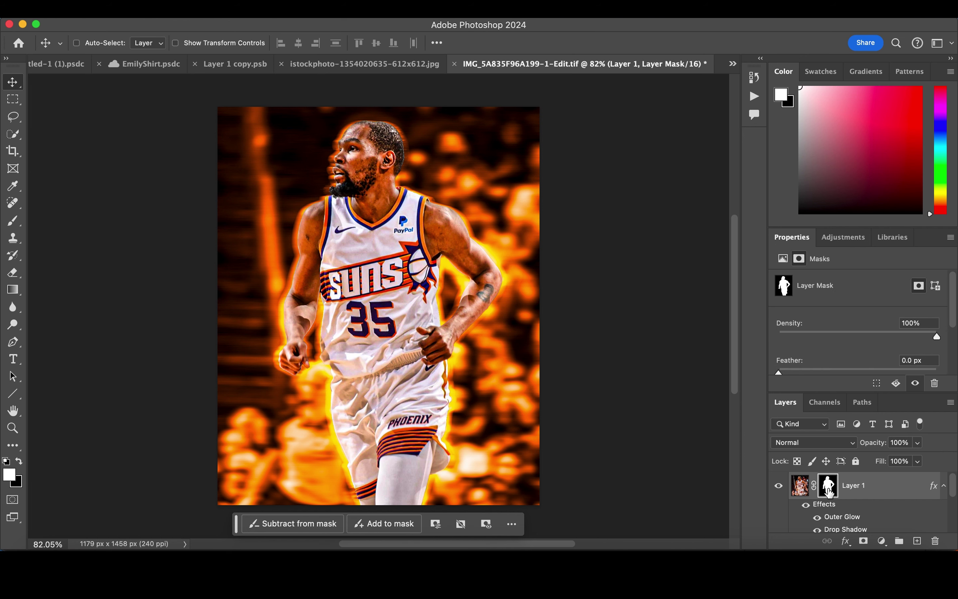
scroll(830, 491, "down", 2)
scroll(829, 491, "up", 2)
scroll(867, 514, "down", 1)
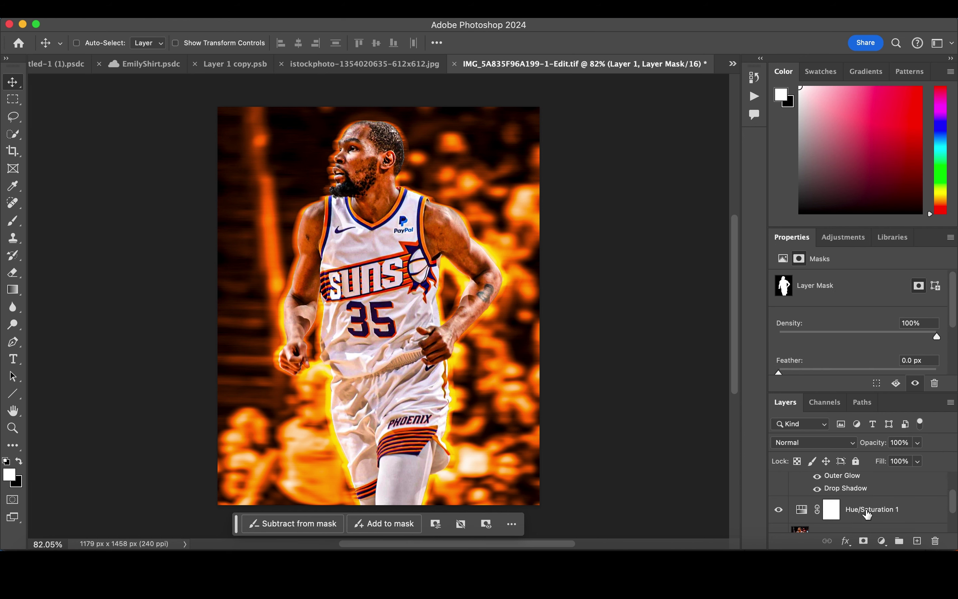
left_click(867, 513)
scroll(867, 513, "up", 1)
left_click(857, 495)
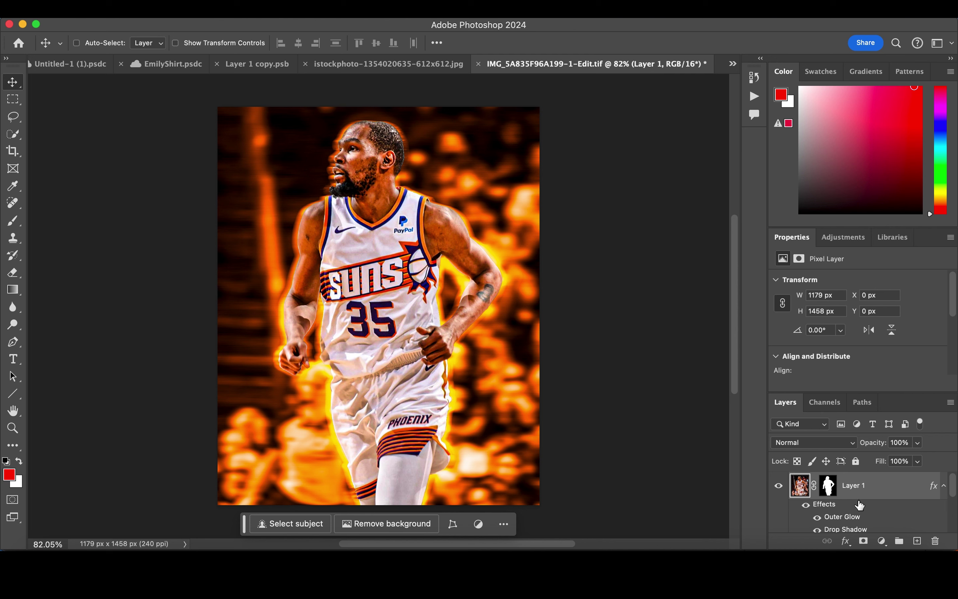
Create an empty Layer 2 below the player layer, above Hue/Saturation 1.
left_click(917, 541)
left_click_drag(867, 489, 851, 509)
left_click(13, 359)
Add a paragraph text box reading '35' and size it to 150 pt.
mouse_move(284, 146)
left_mouse_down()
mouse_move(439, 274)
mouse_move(539, 424)
left_mouse_up()
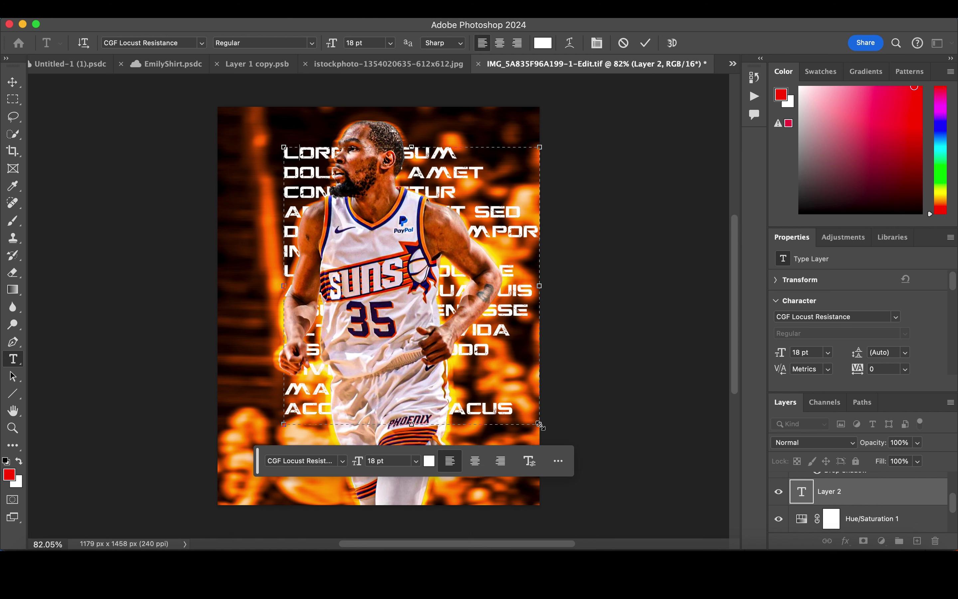
type("35")
key("ctrl+a")
left_click(389, 43)
left_click(366, 252)
left_click(391, 43)
left_click(368, 265)
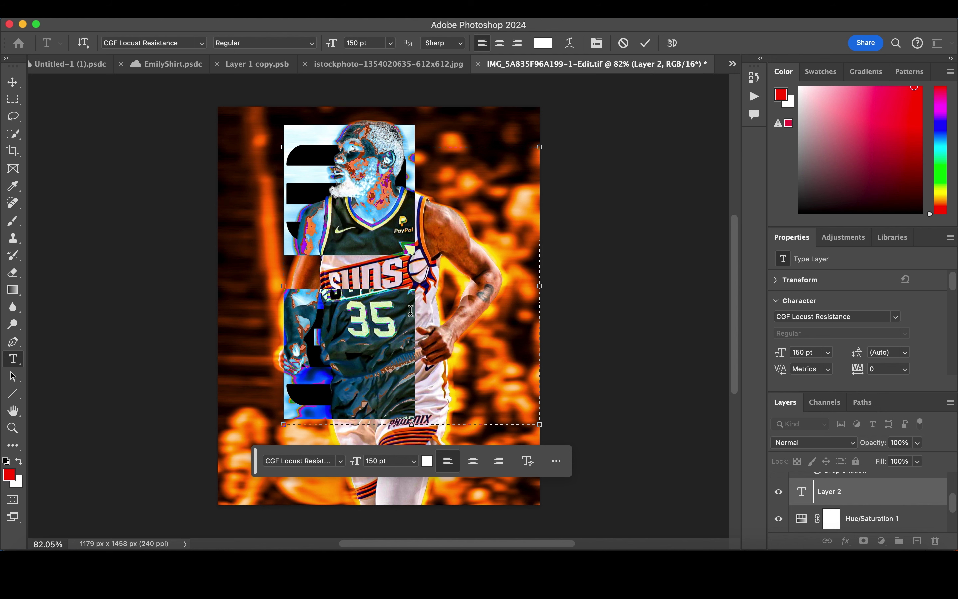
left_click(410, 311)
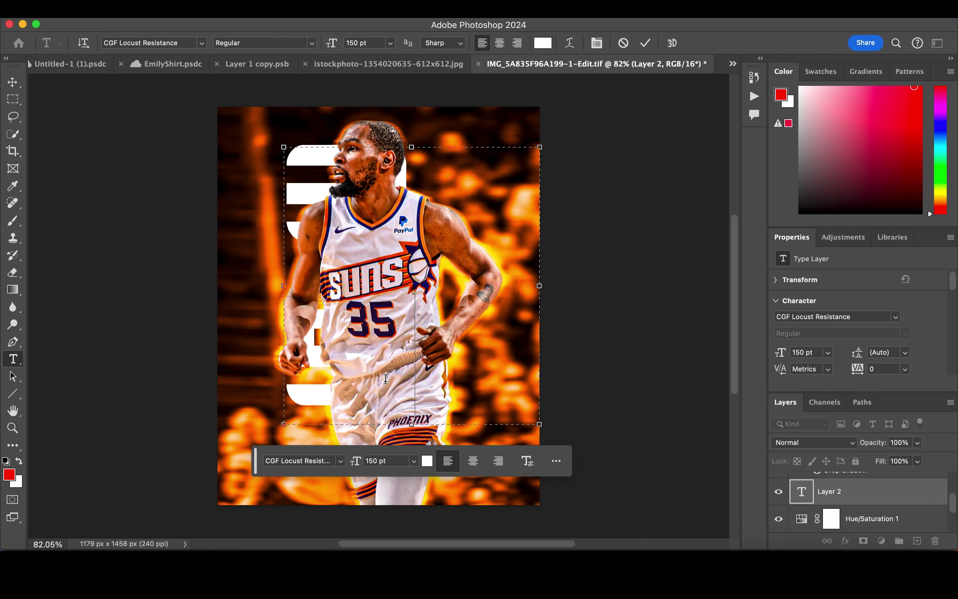
left_click_drag(283, 424, 172, 464)
Position the '35' text behind the player's head near the top of the poster.
left_click(13, 82)
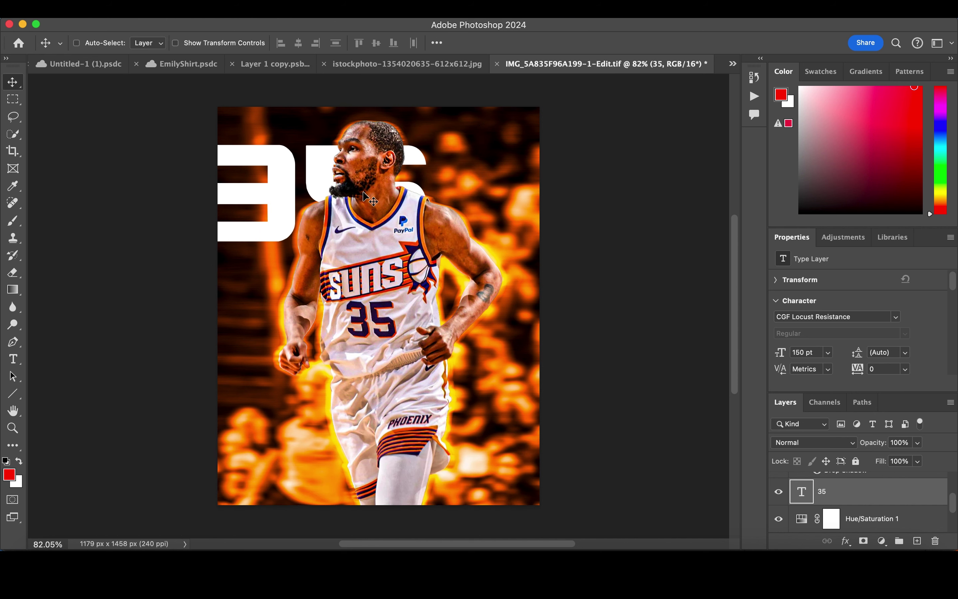
left_click_drag(360, 192, 436, 199)
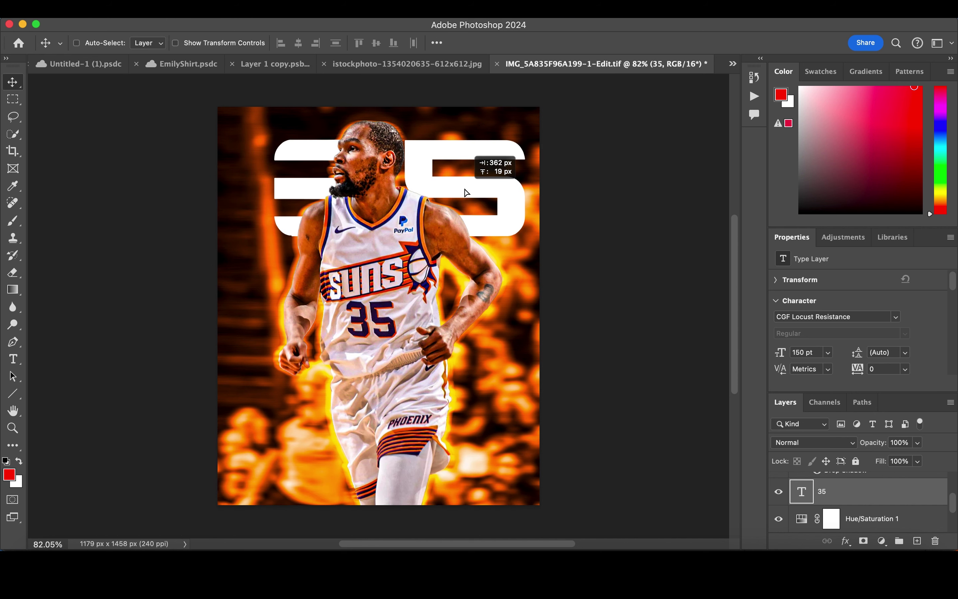
left_click_drag(437, 199, 431, 187)
left_click(846, 541)
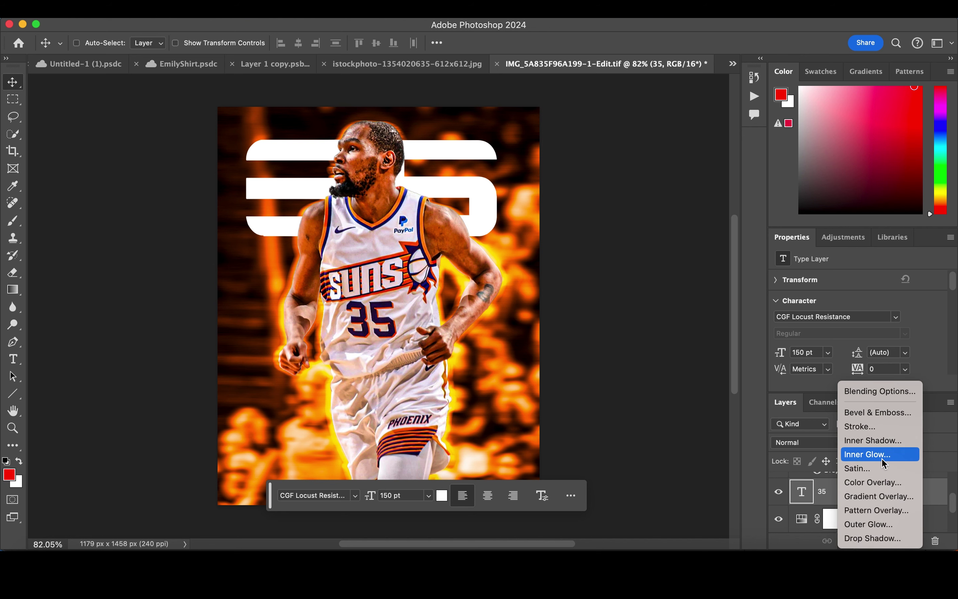
Outline the '35' with a 10 px outside Stroke in orange #e07f15 sampled from the background.
left_click(882, 426)
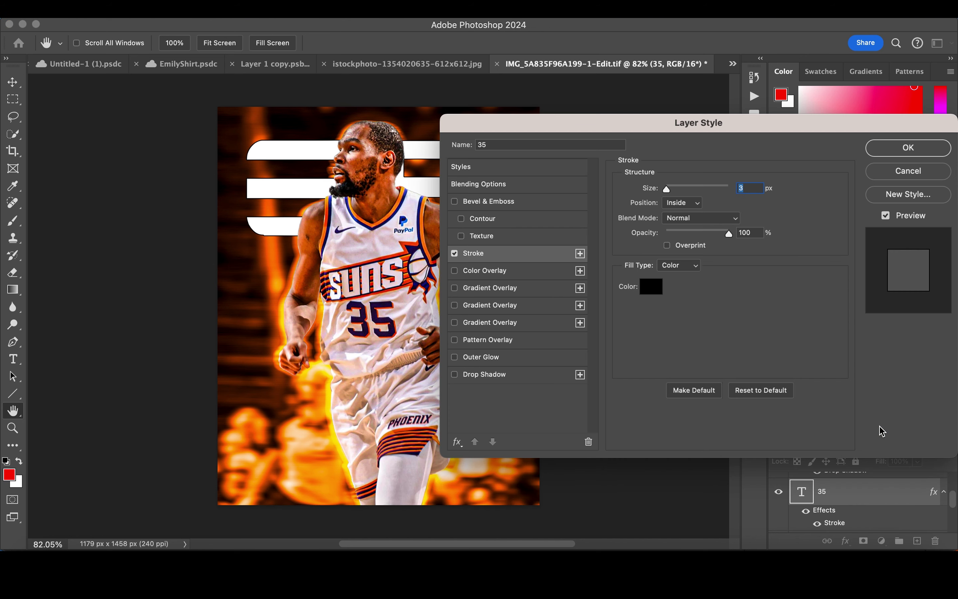
left_click(677, 203)
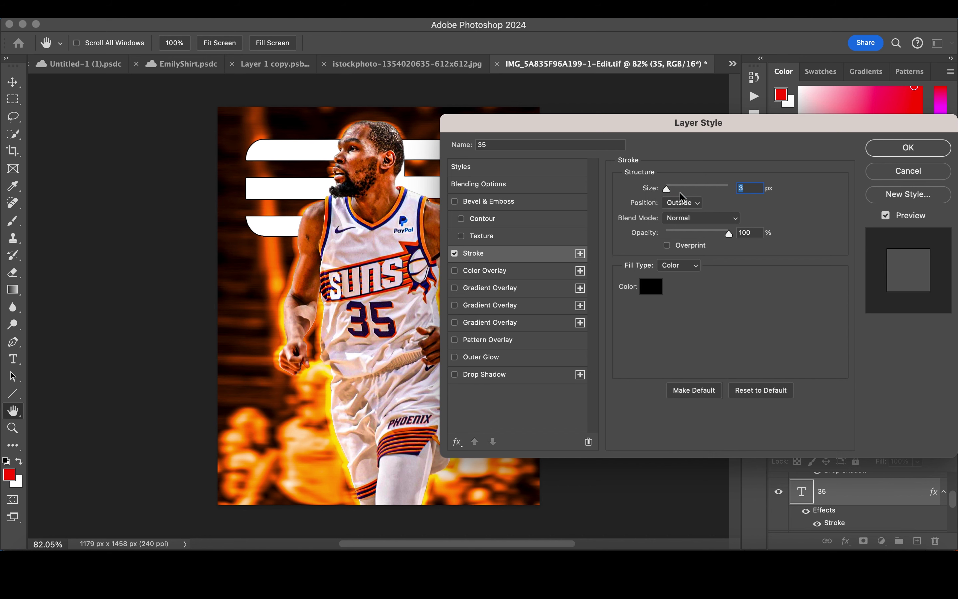
left_click(654, 295)
left_click_drag(682, 265, 682, 358)
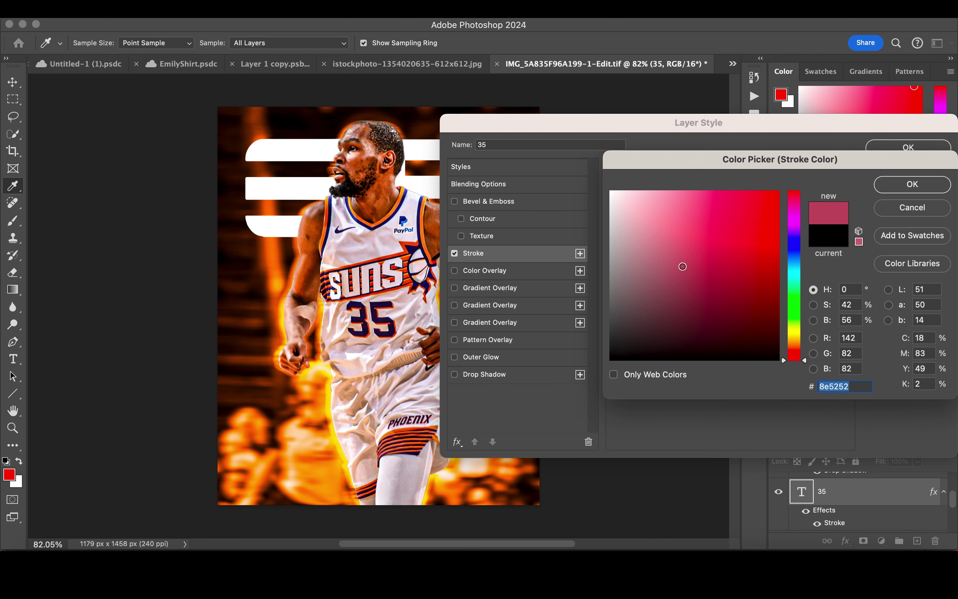
left_click(901, 210)
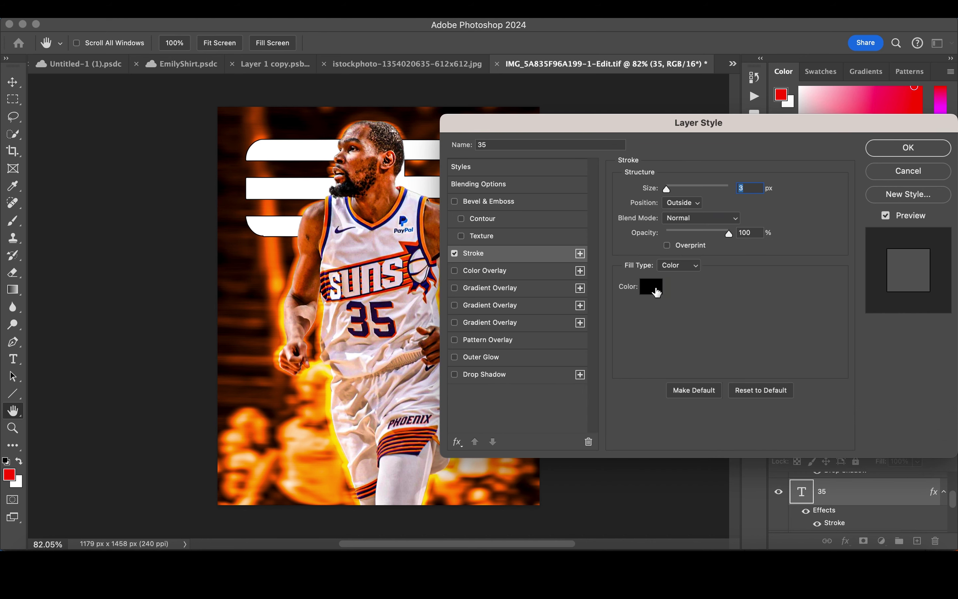
left_click(657, 293)
left_click(327, 234)
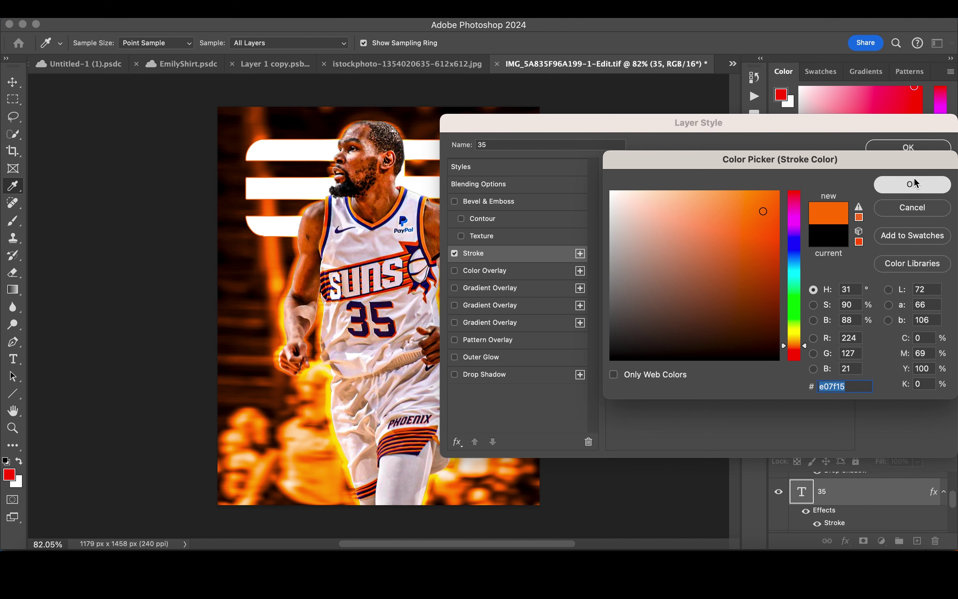
left_click(913, 184)
left_click_drag(666, 190, 675, 194)
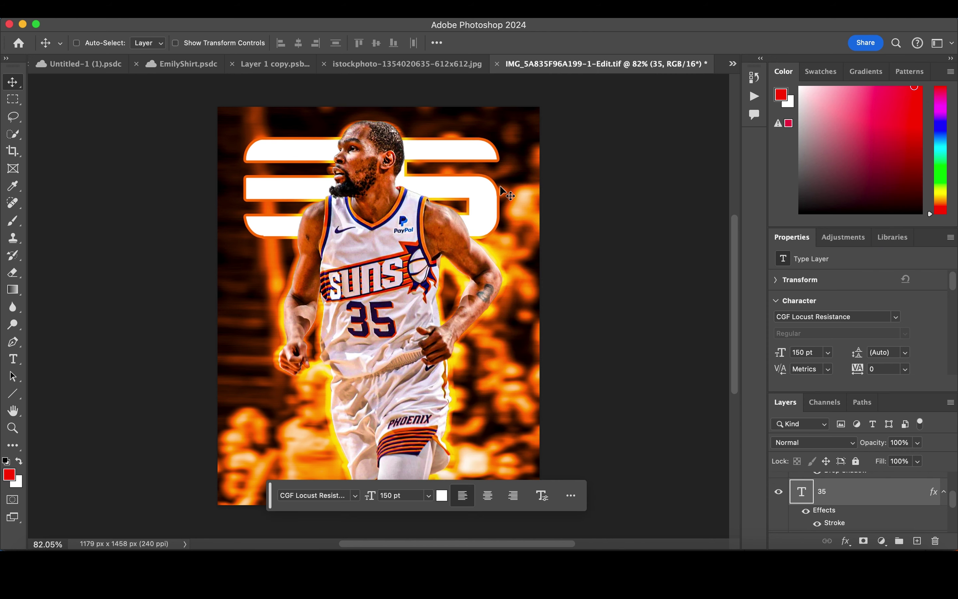
scroll(859, 502, "up", 2)
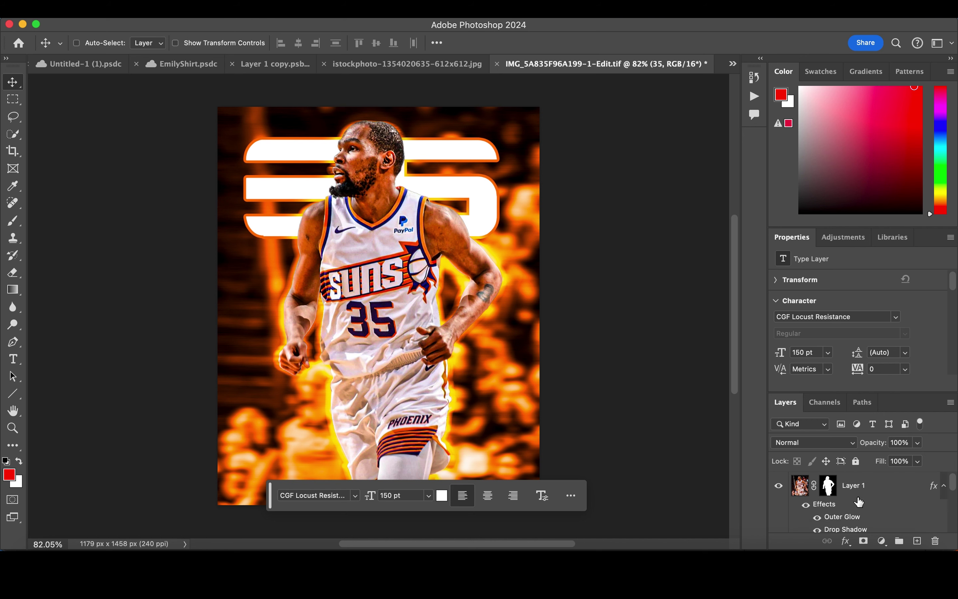
Scale the masked player layer, Layer 1, to about 105% by dragging its bottom transform handle.
left_click(829, 485)
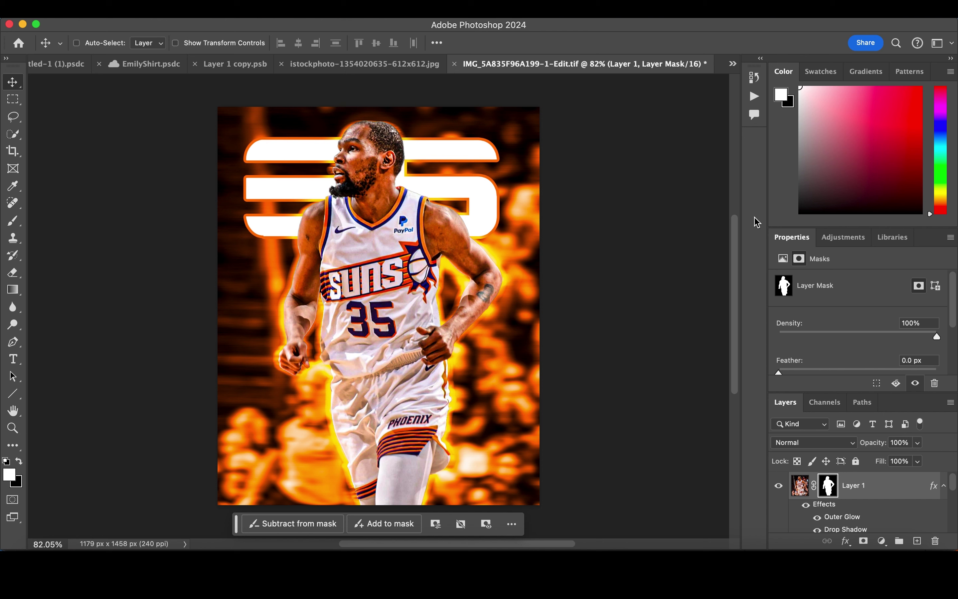
left_click(175, 43)
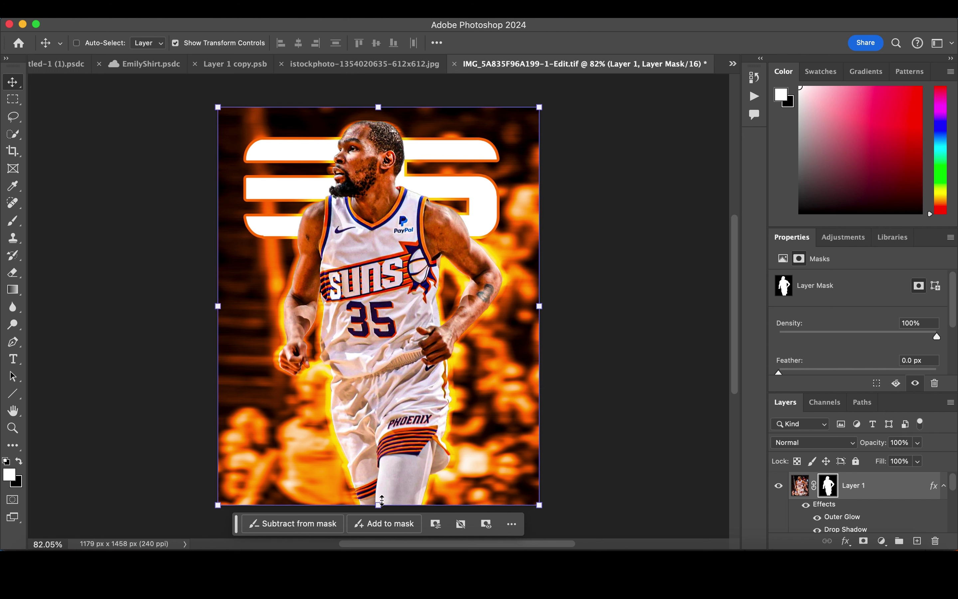
left_click_drag(379, 505, 398, 525)
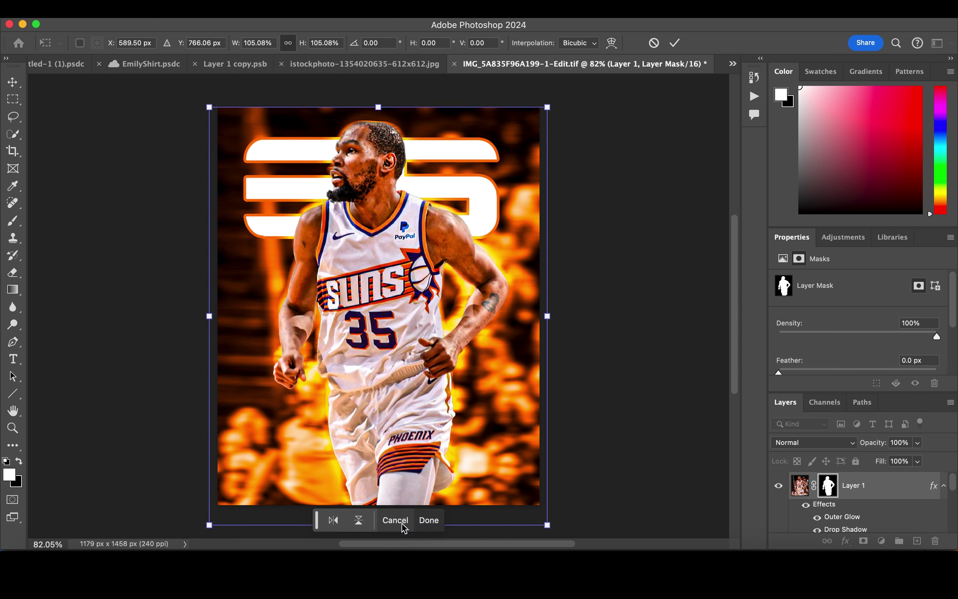